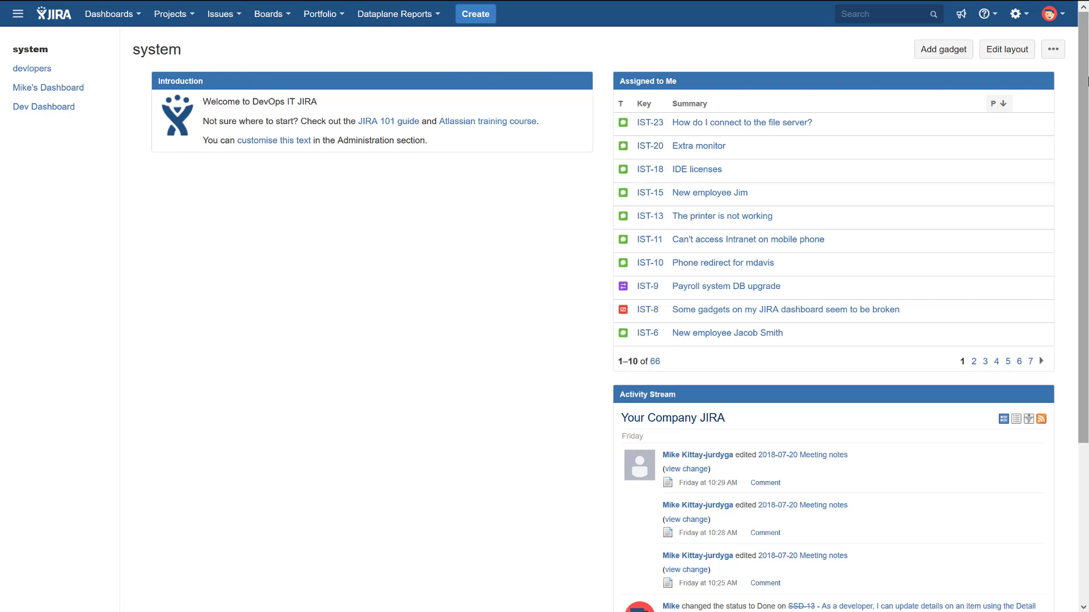
Highlight the Jira version number in the footer of the system dashboard
scroll(1087, 83, down, 5)
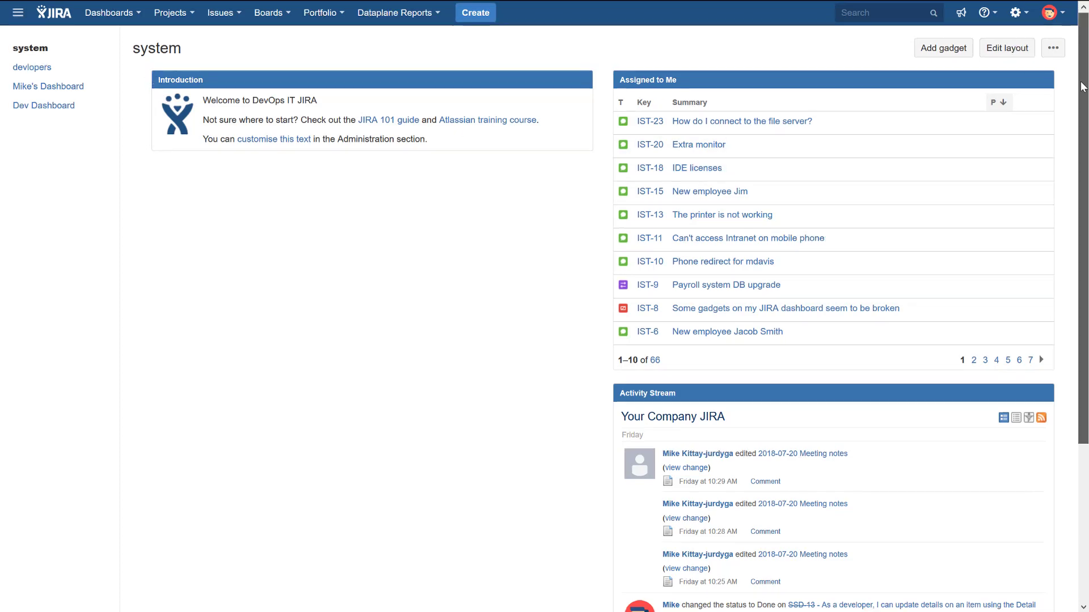
drag(1086, 100, 1086, 310)
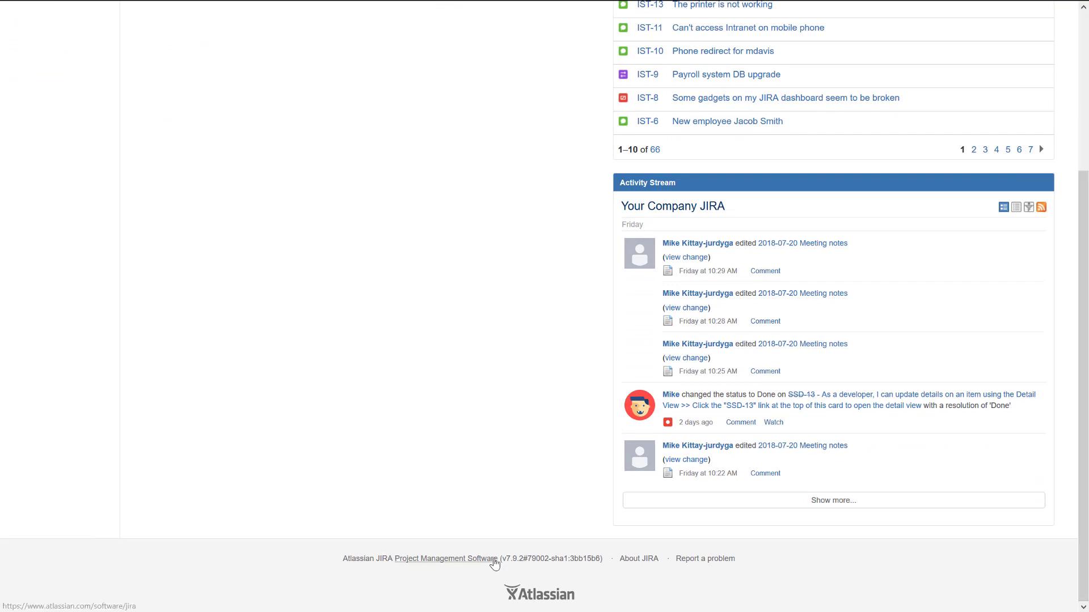
drag(498, 559, 614, 561)
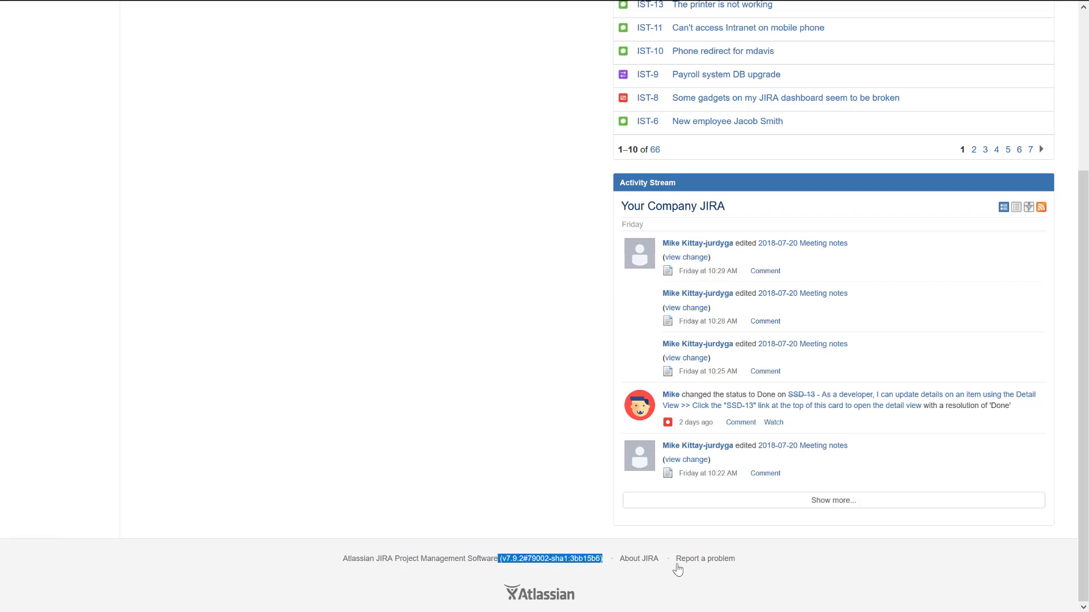
scroll(677, 570, up, 5)
Close the YouTube tab and open the Jira Cloud dashboard at demodev.atlassian.net in a new tab
mouse_move(260, 6)
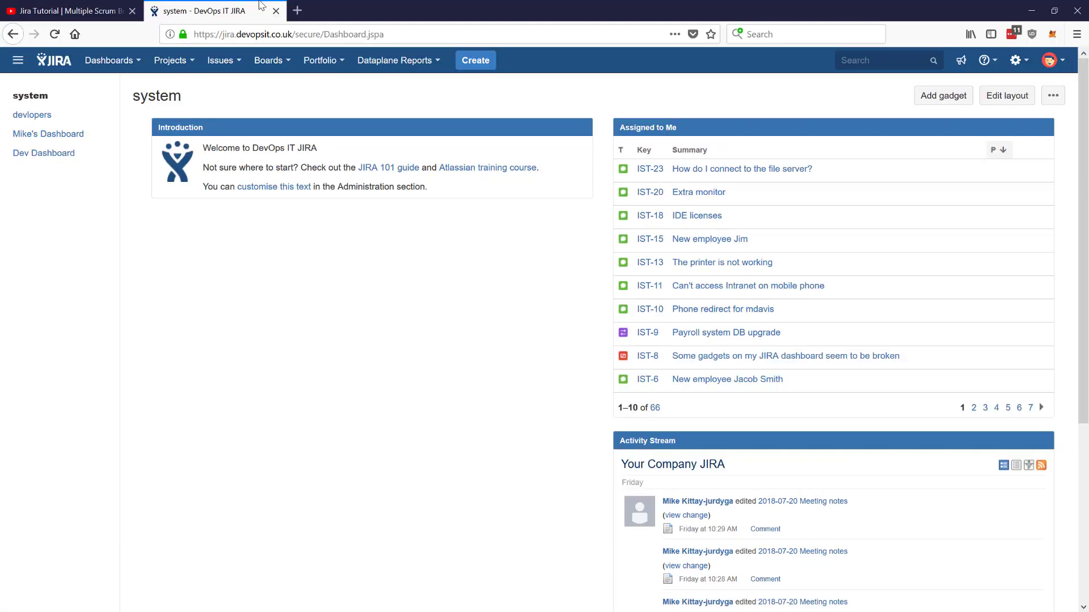
click(132, 11)
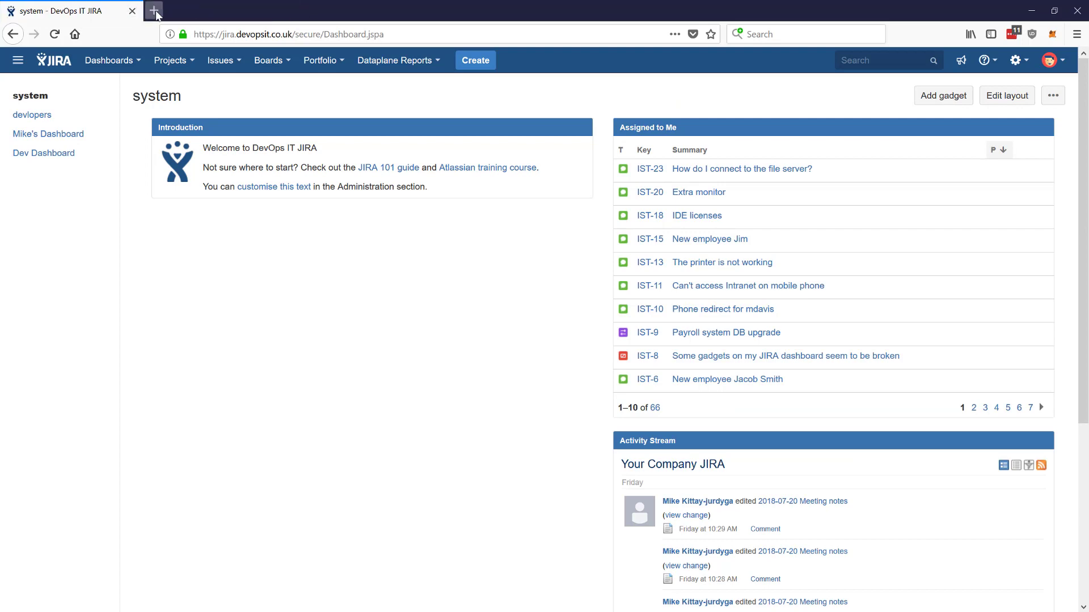
click(155, 11)
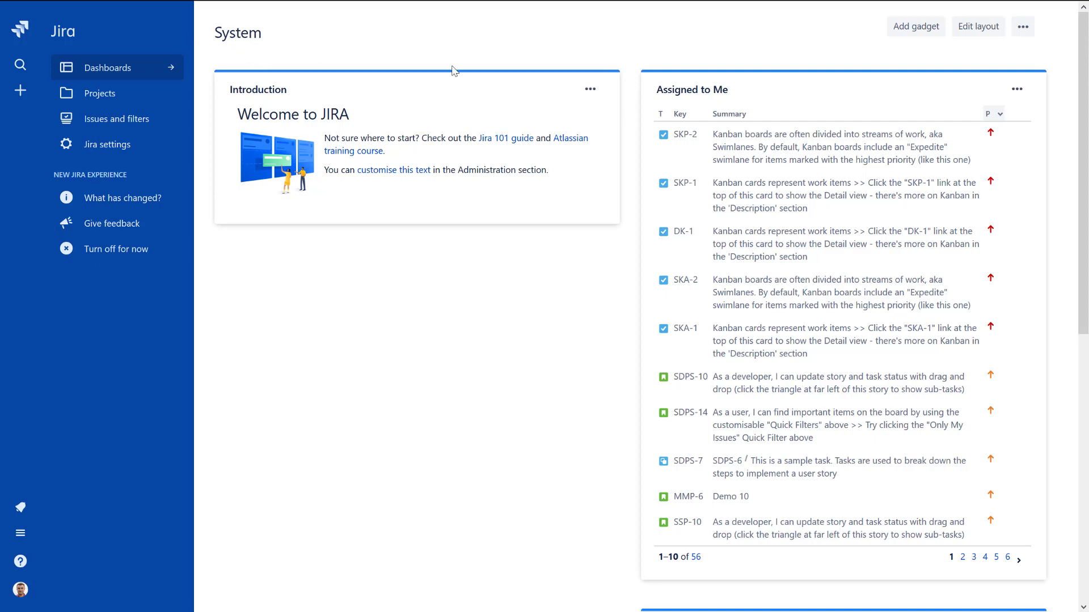
mouse_move(1086, 63)
mouse_down()
mouse_move(1086, 345)
mouse_move(1086, 78)
mouse_up()
mouse_move(347, 16)
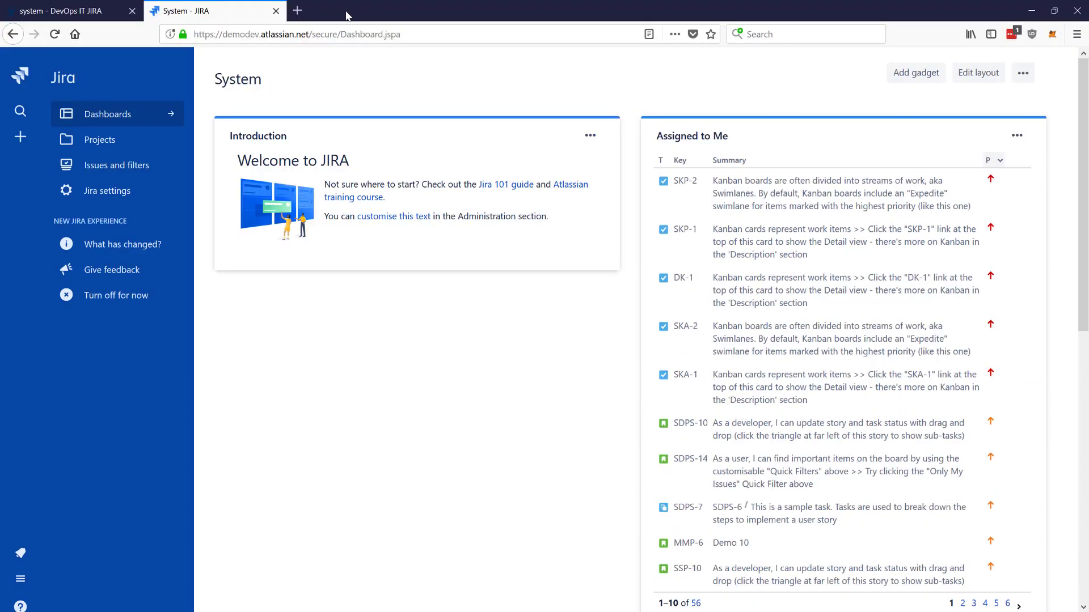
Open the add-ons administration of the jira.devopsit.co.uk instance and decline updating a saved LastPass account
click(81, 10)
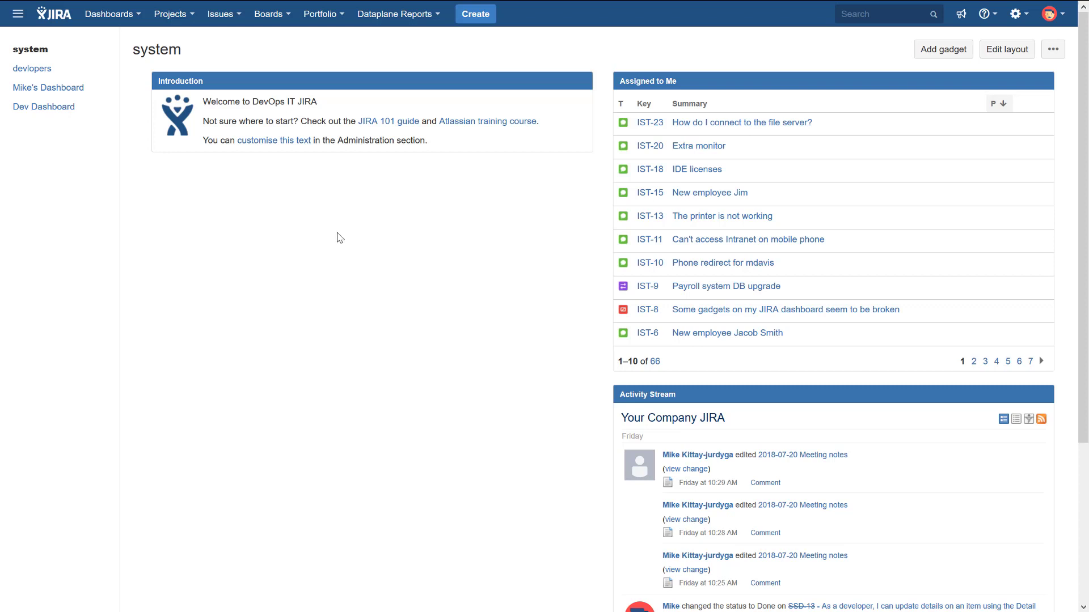
click(1010, 19)
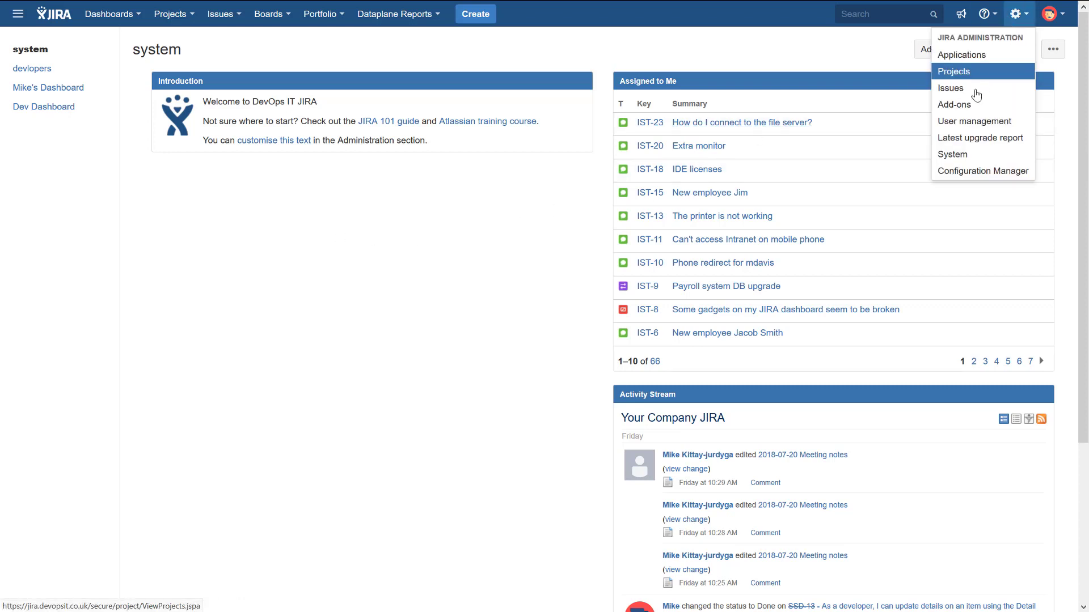
click(556, 257)
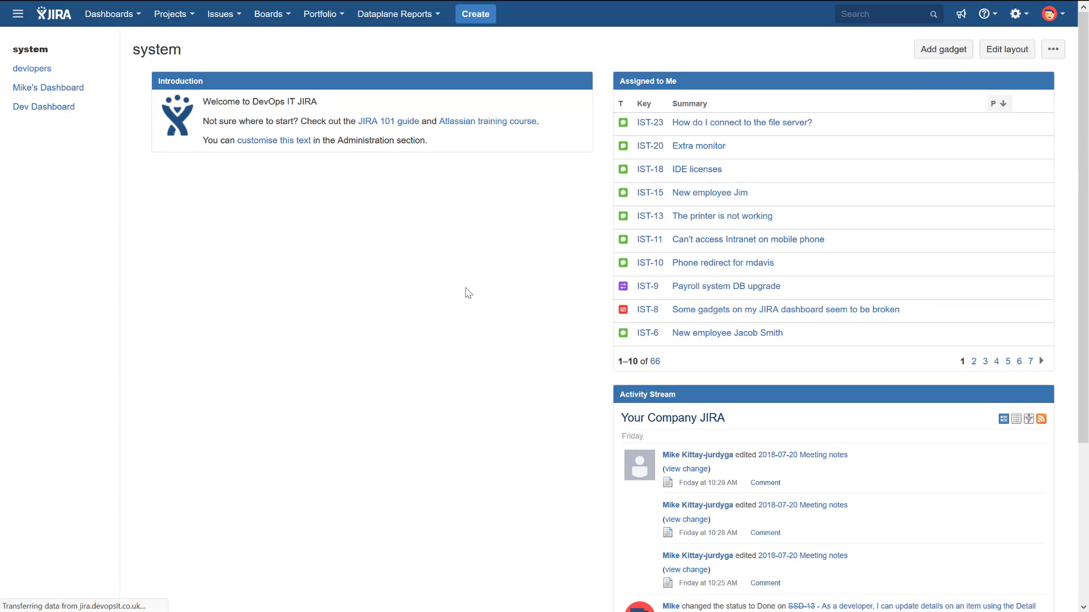
key(Return)
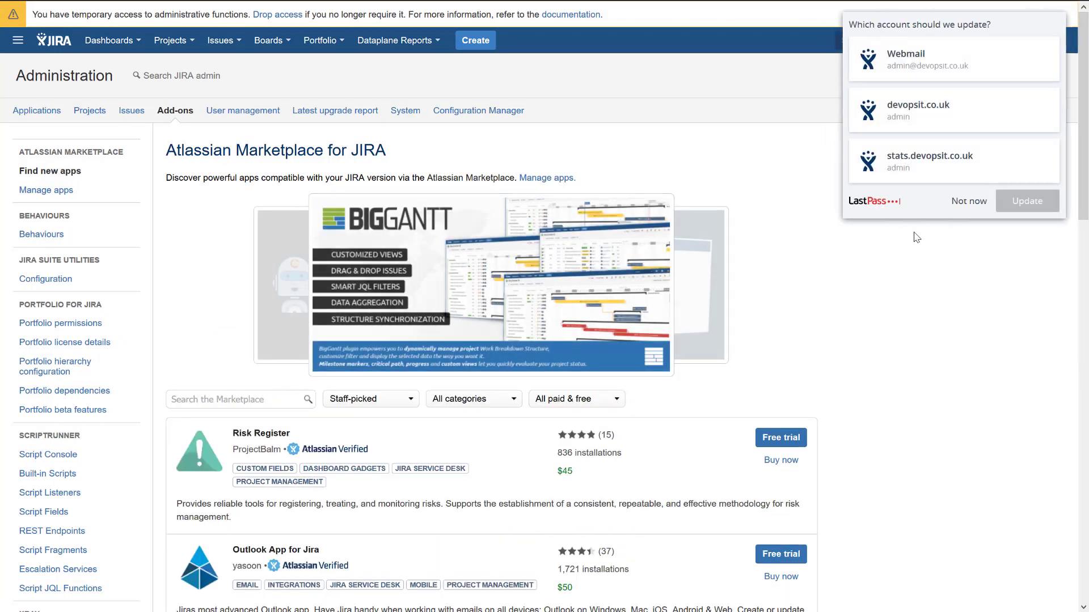
click(958, 202)
Open the Manage apps page and expand the details of Adaptavist ScriptRunner for JIRA
scroll(411, 372, down, 3)
scroll(20, 332, up, 3)
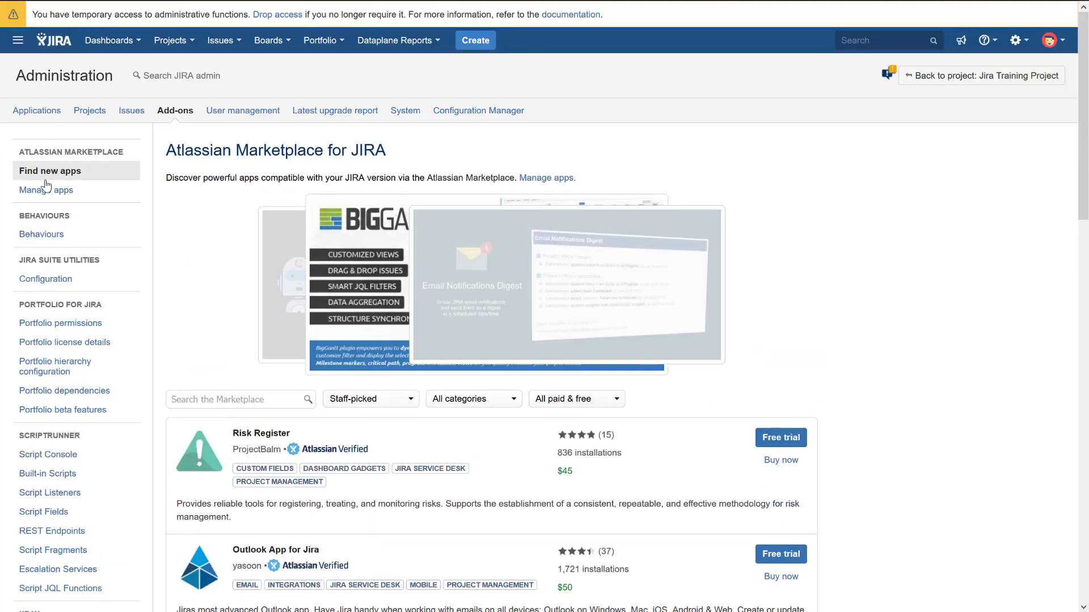
click(40, 190)
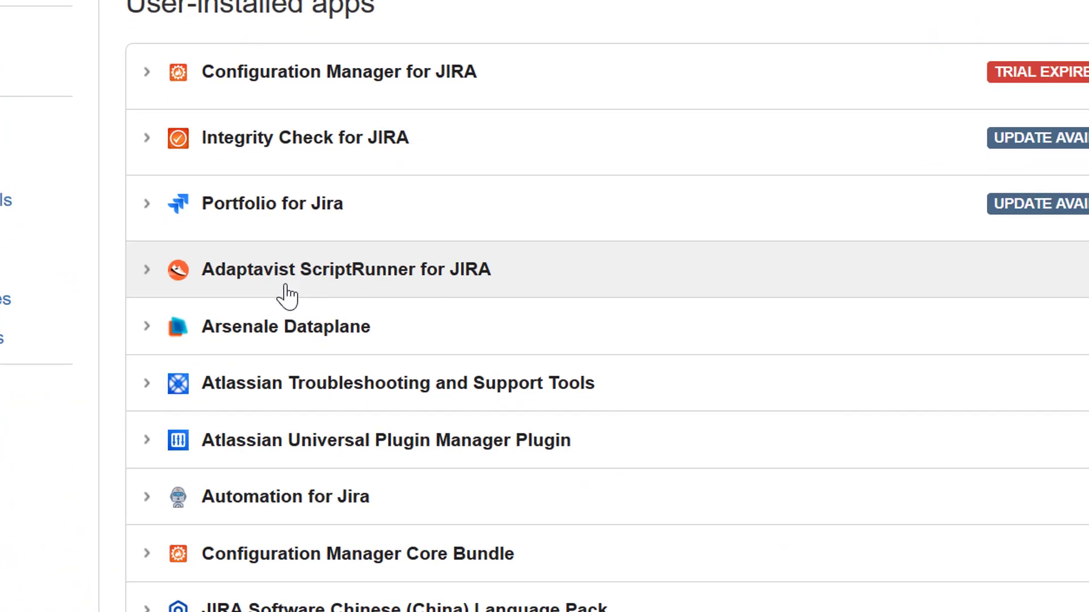
click(147, 270)
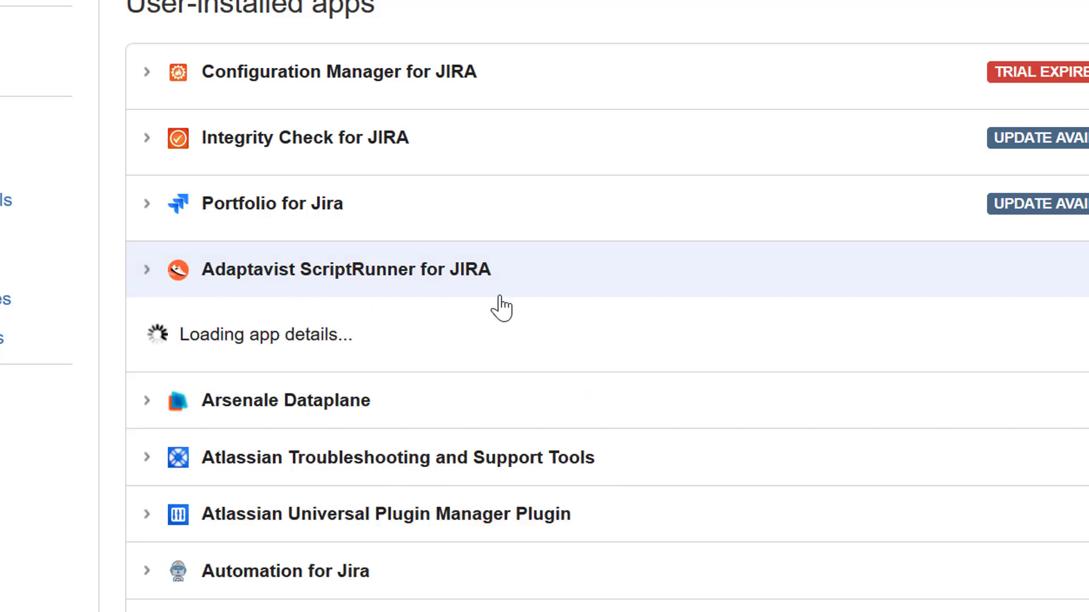
scroll(509, 336, down, 8)
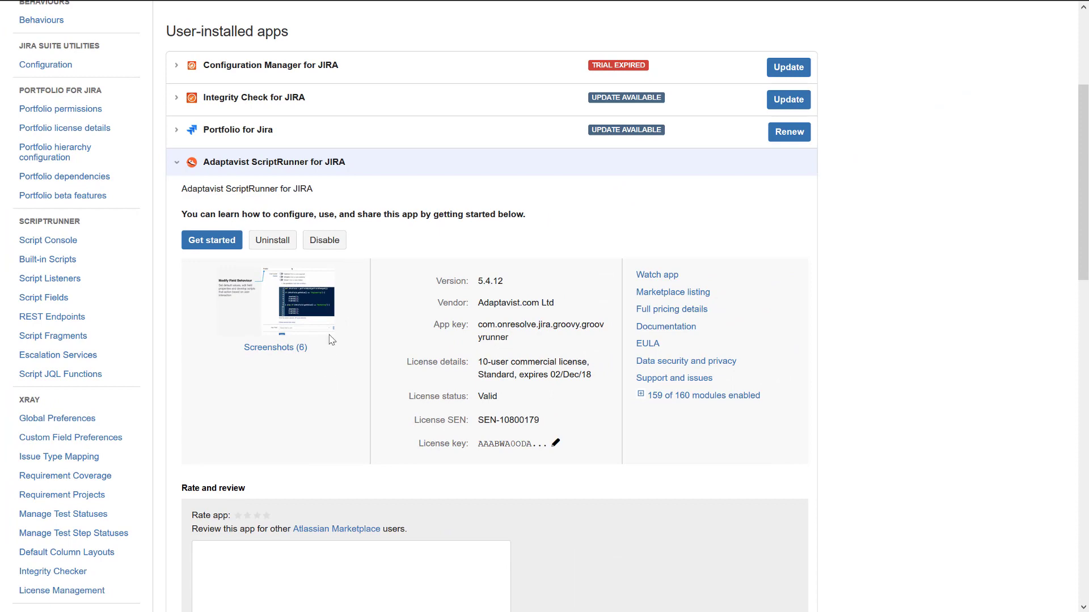
Expand the Portfolio for Jira entry and look through its update and license details
click(175, 132)
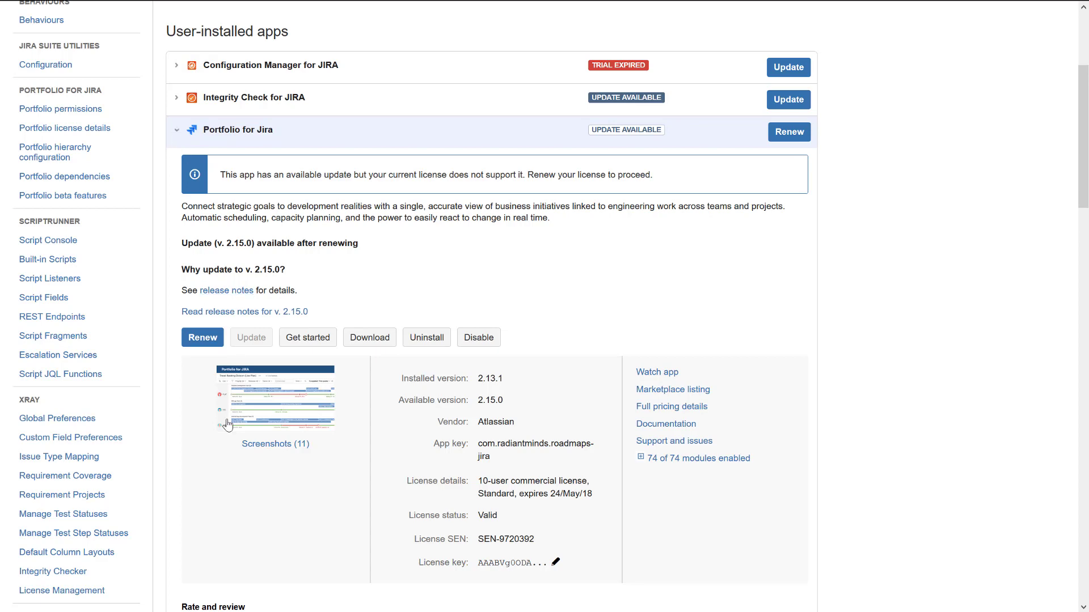
scroll(323, 319, down, 6)
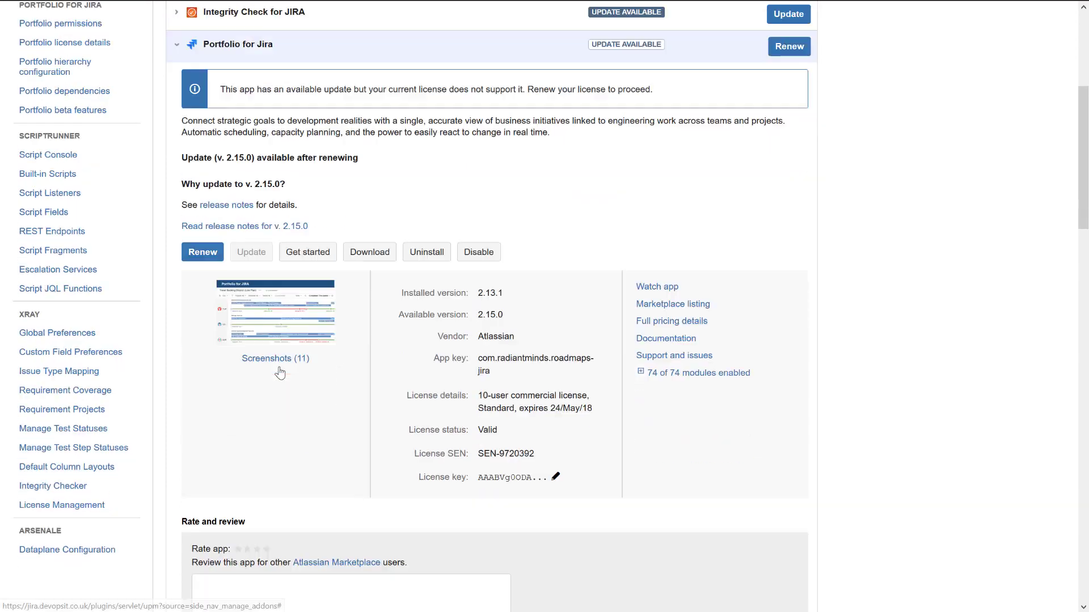
scroll(323, 319, down, 8)
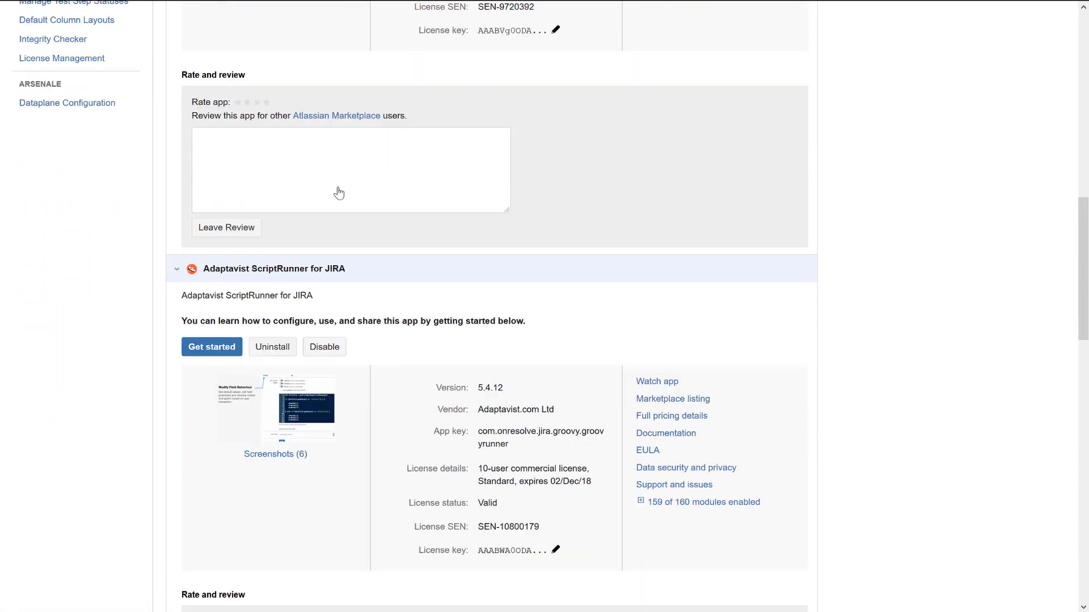
Expand the Arsenale Dataplane entry in the user-installed apps and view its details
scroll(185, 314, down, 4)
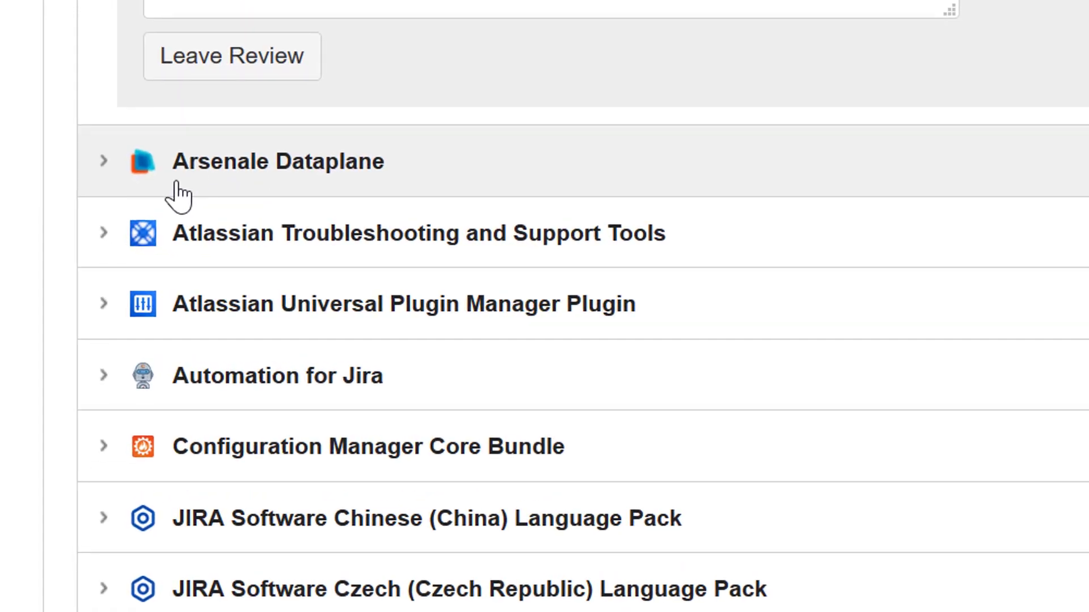
click(104, 164)
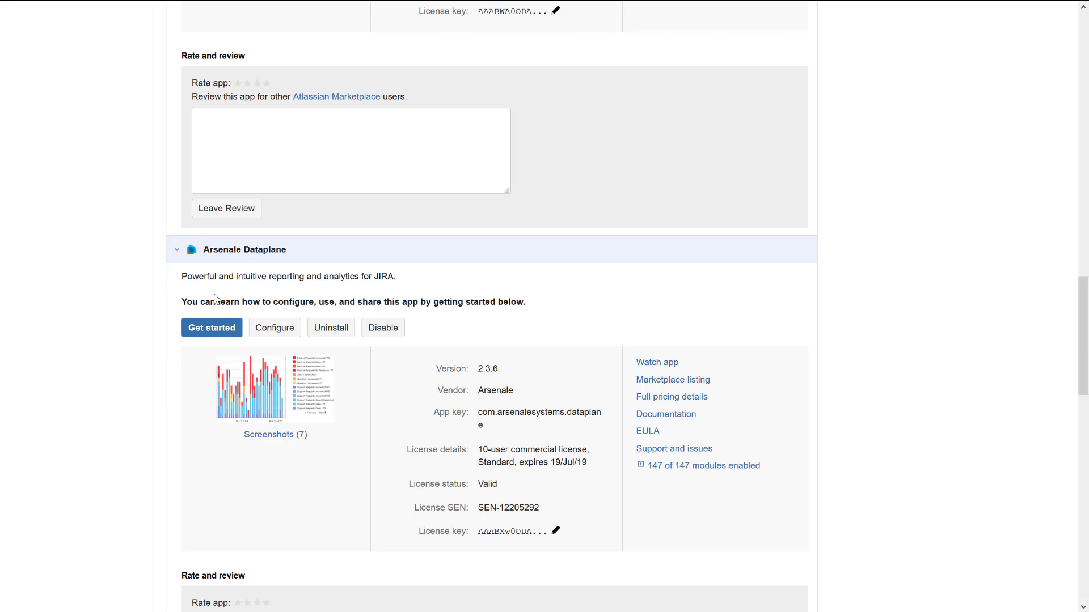
scroll(215, 297, down, 1)
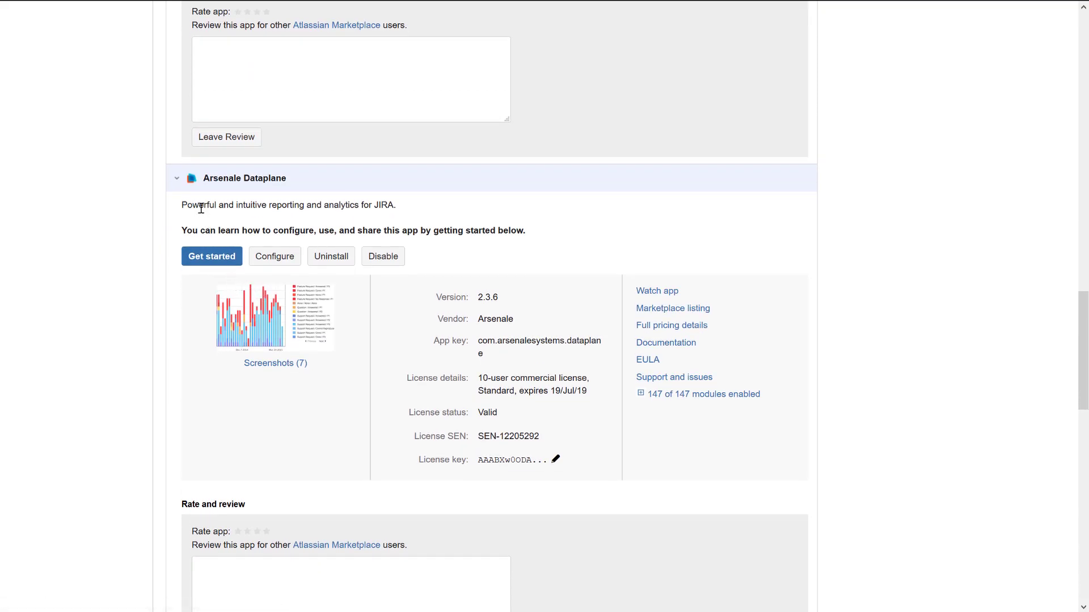
scroll(375, 335, up, 1)
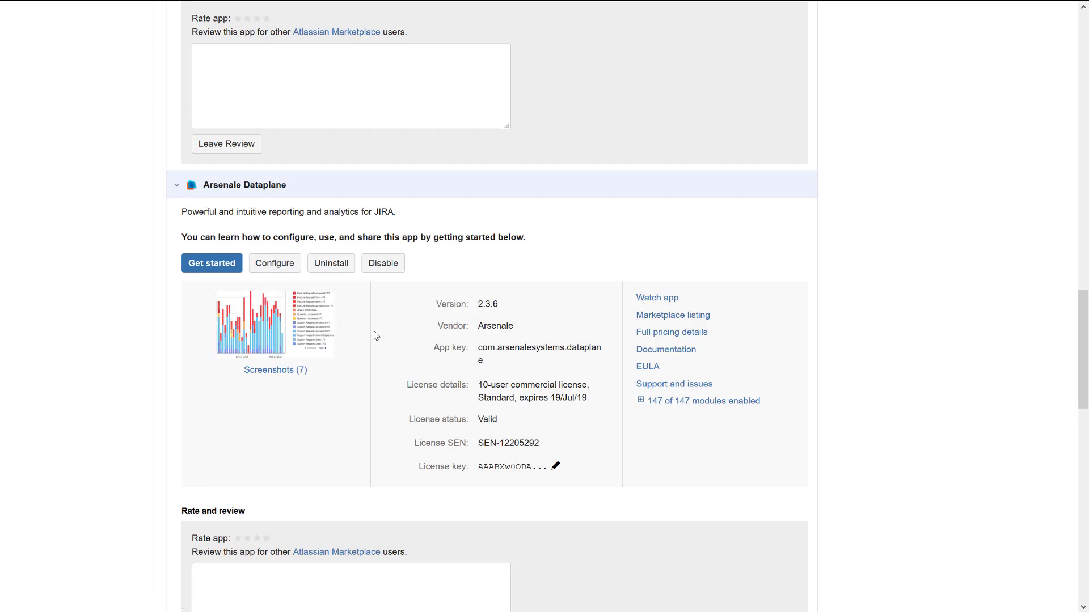
scroll(375, 335, up, 1)
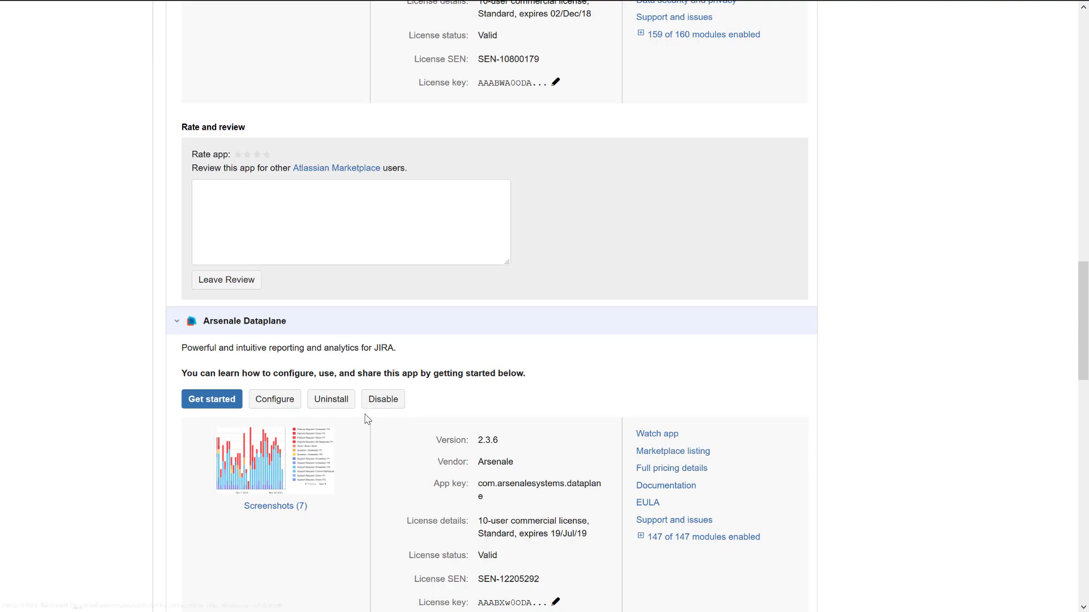
Compare the expanded details of Portfolio for Jira, Adaptavist ScriptRunner and Arsenale Dataplane
scroll(360, 450, up, 15)
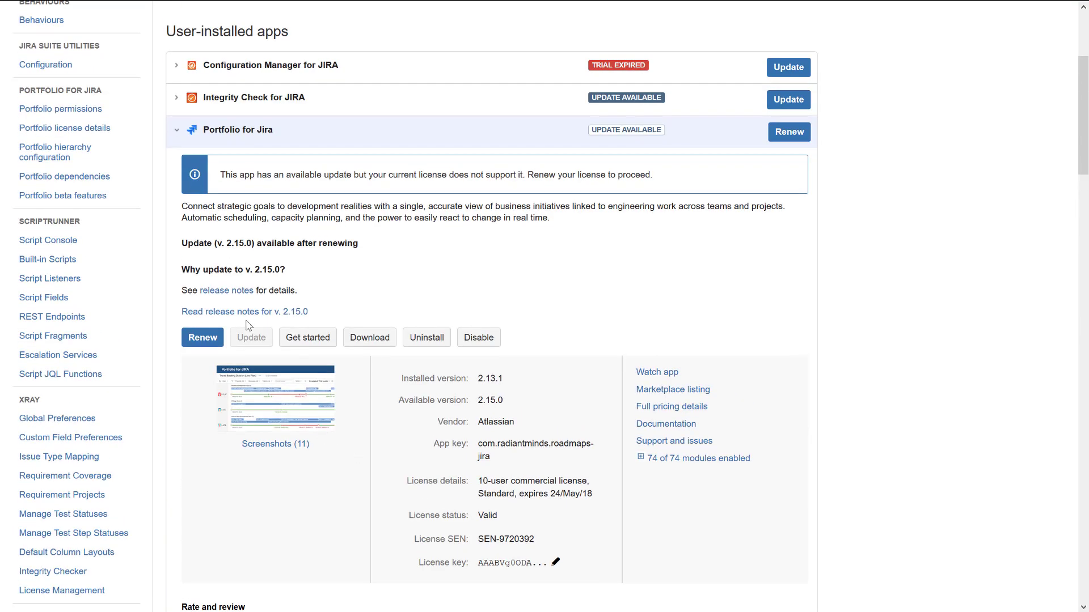
scroll(250, 265, down, 4)
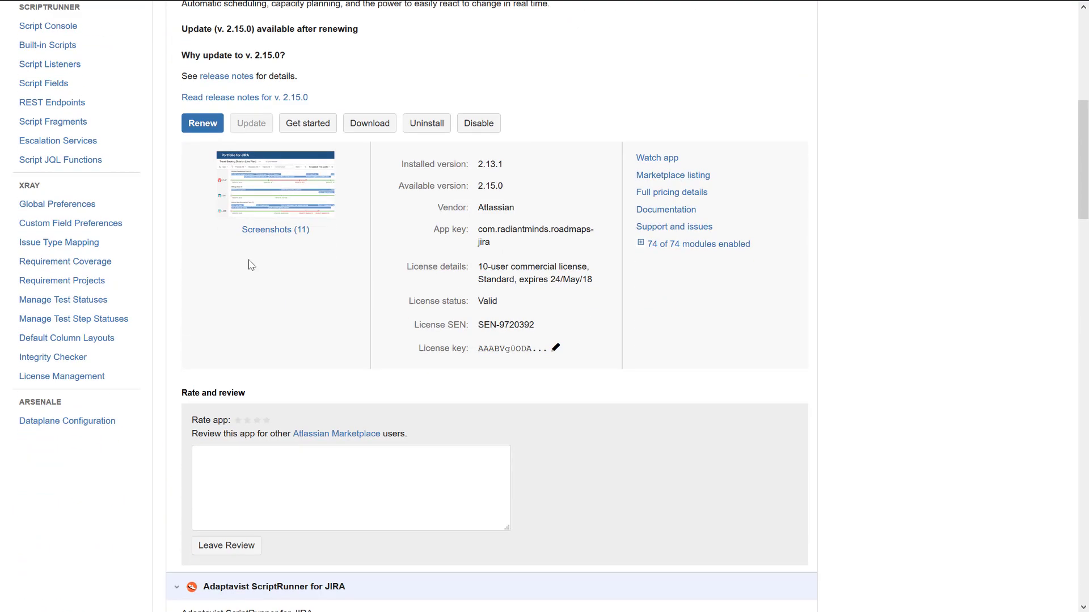
scroll(249, 261, down, 5)
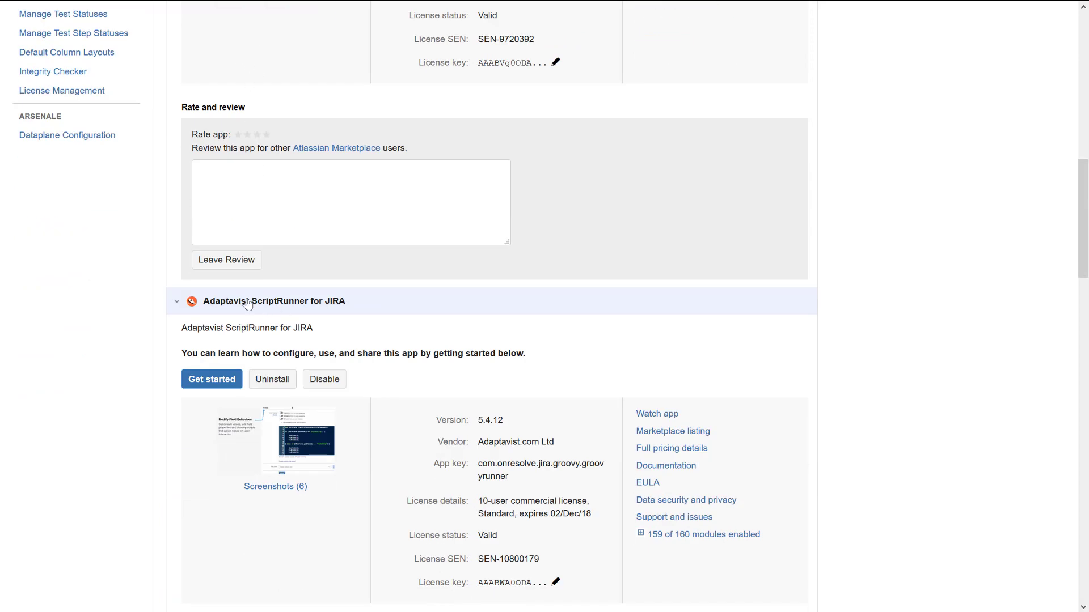
scroll(249, 301, down, 1)
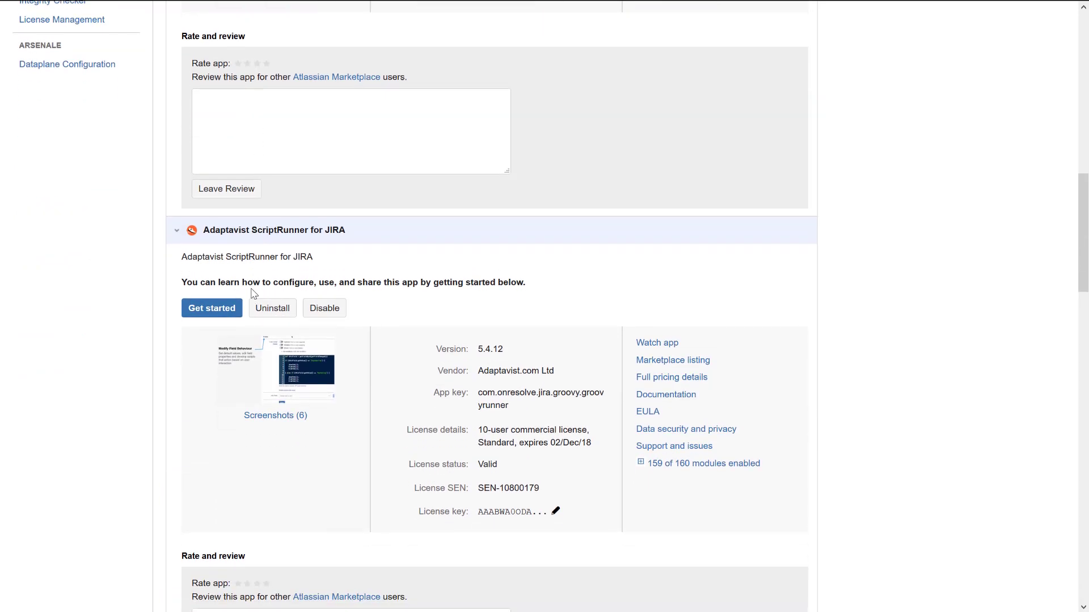
scroll(233, 249, down, 6)
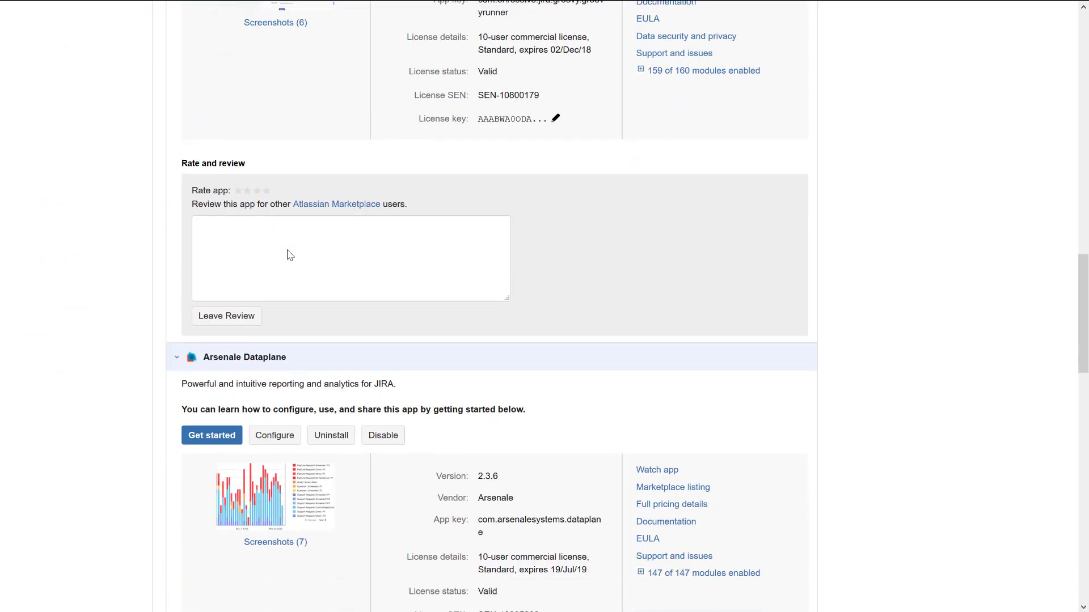
scroll(288, 255, down, 2)
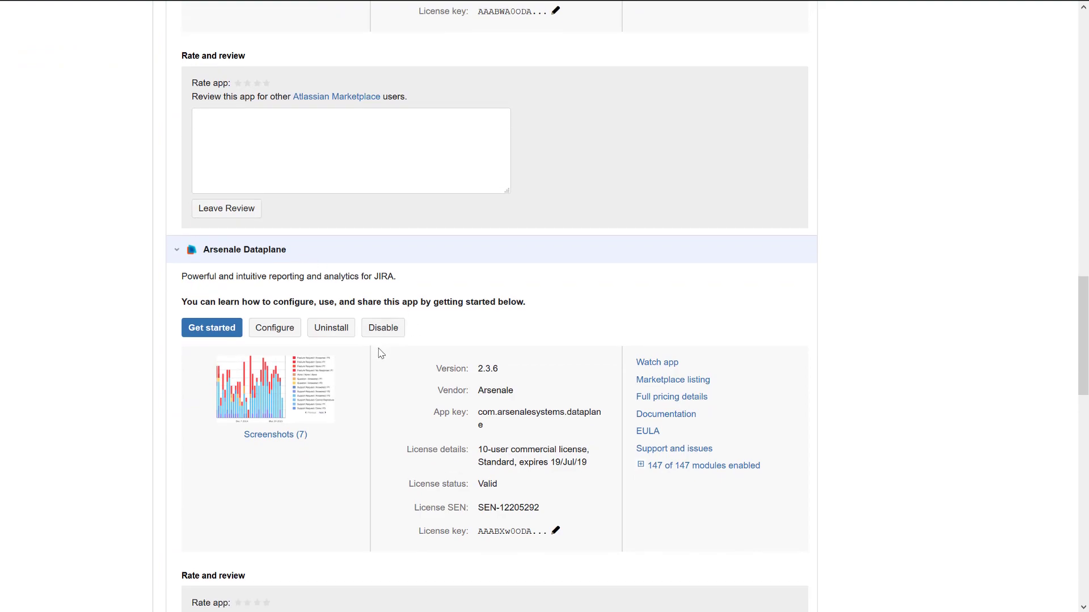
Collapse the Portfolio for Jira entry and examine the version and license details of Adaptavist ScriptRunner
scroll(380, 353, up, 20)
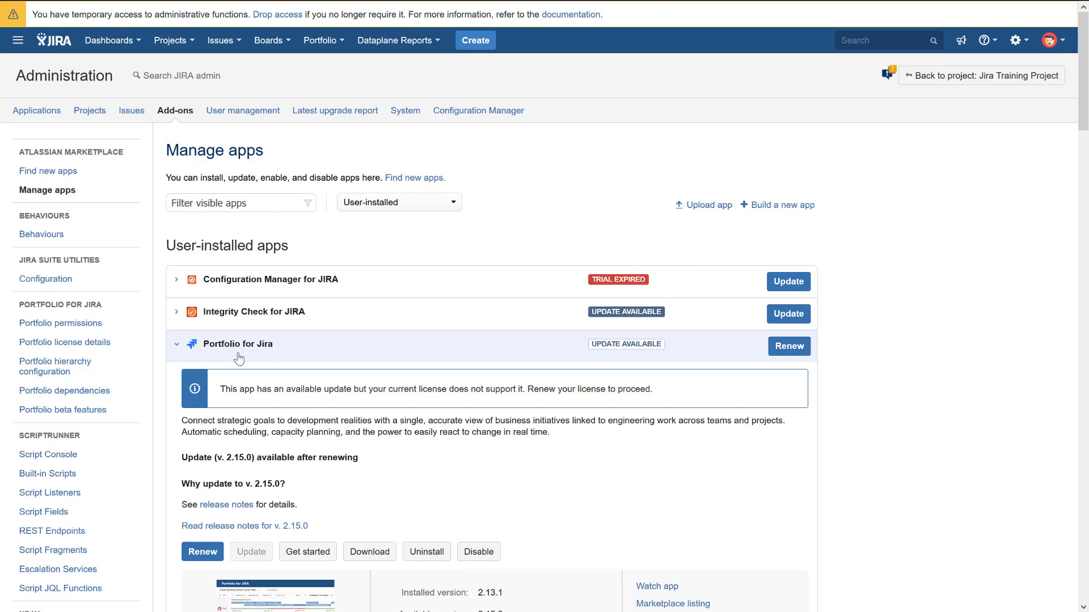
click(177, 346)
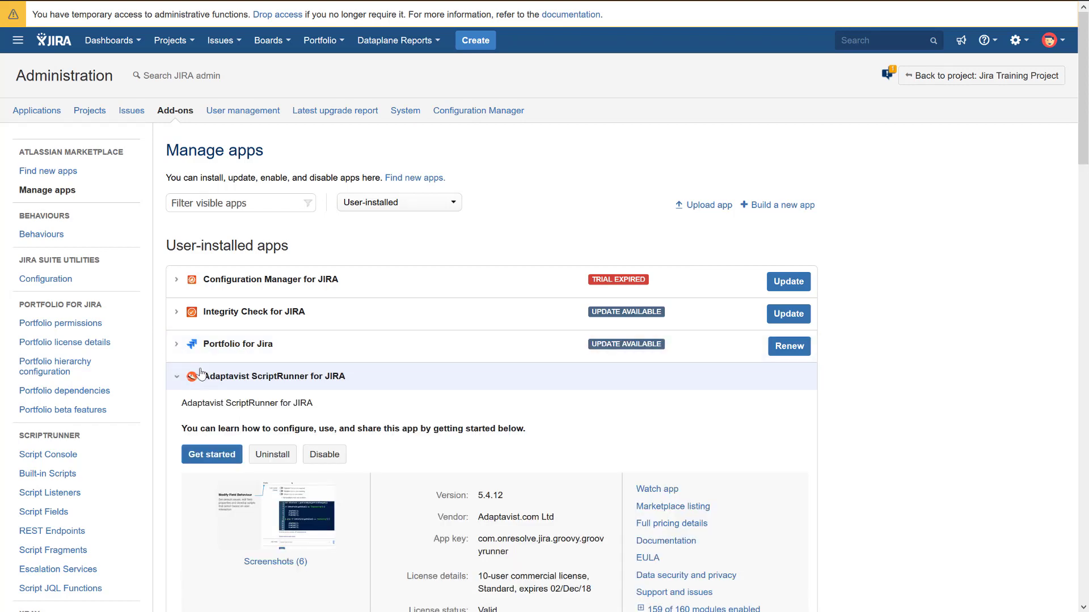
scroll(332, 427, down, 1)
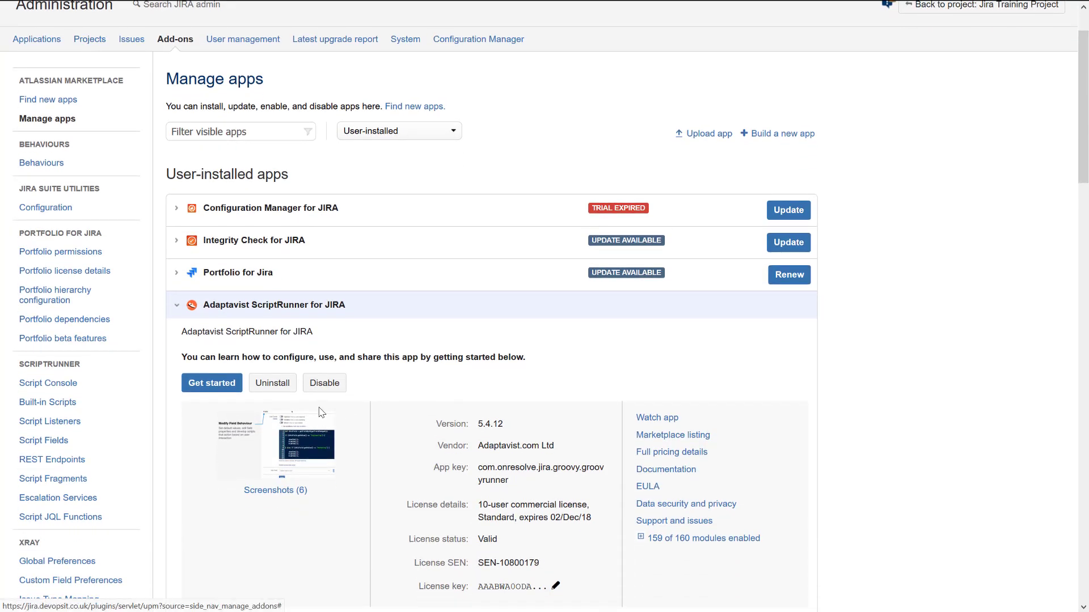
scroll(311, 418, down, 2)
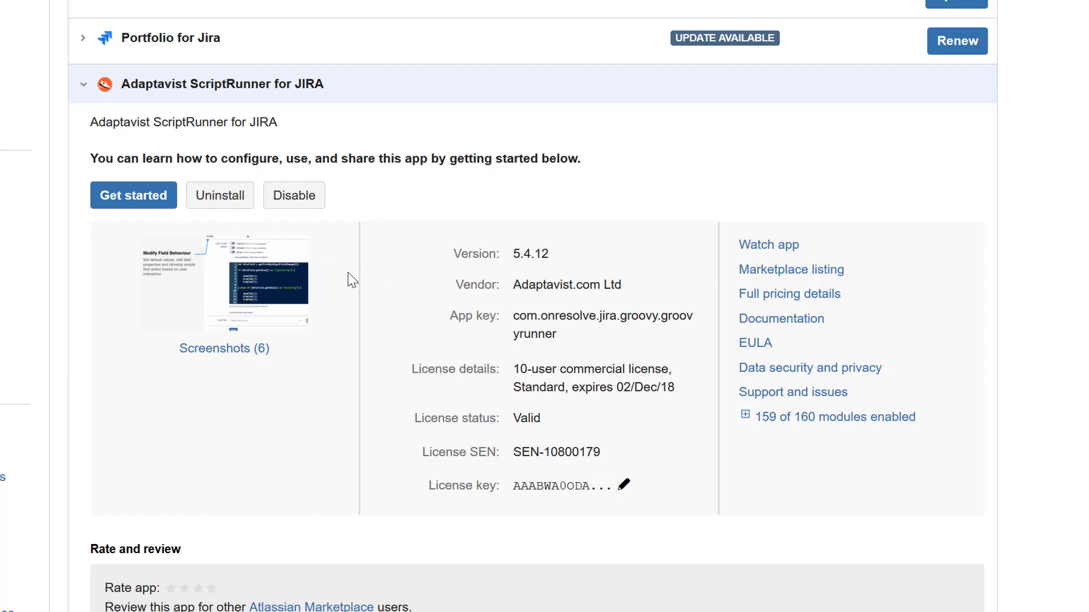
Examine the vendor, version and license details of Arsenale Dataplane
scroll(348, 273, down, 9)
scroll(349, 279, down, 2)
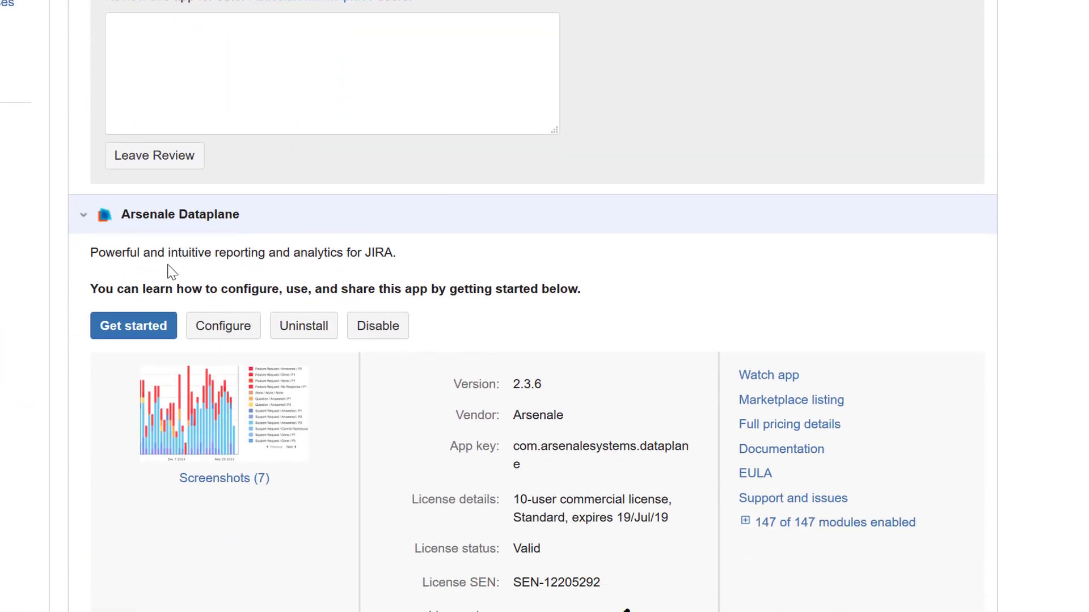
scroll(144, 244, down, 2)
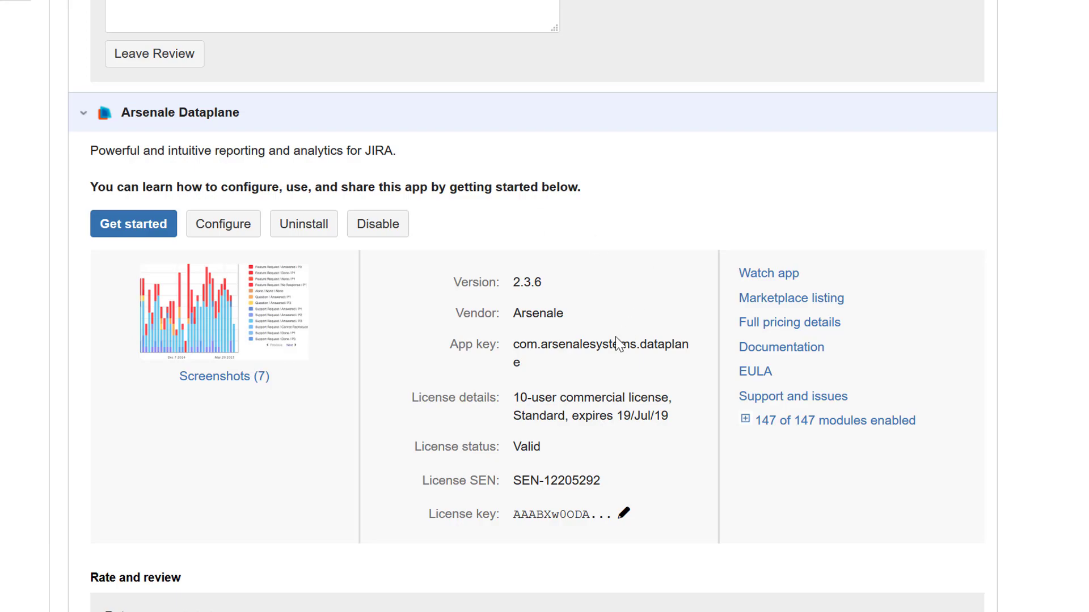
Examine the full list of user-installed apps, from Configuration Manager for JIRA down to Xray for JIRA
scroll(604, 369, up, 10)
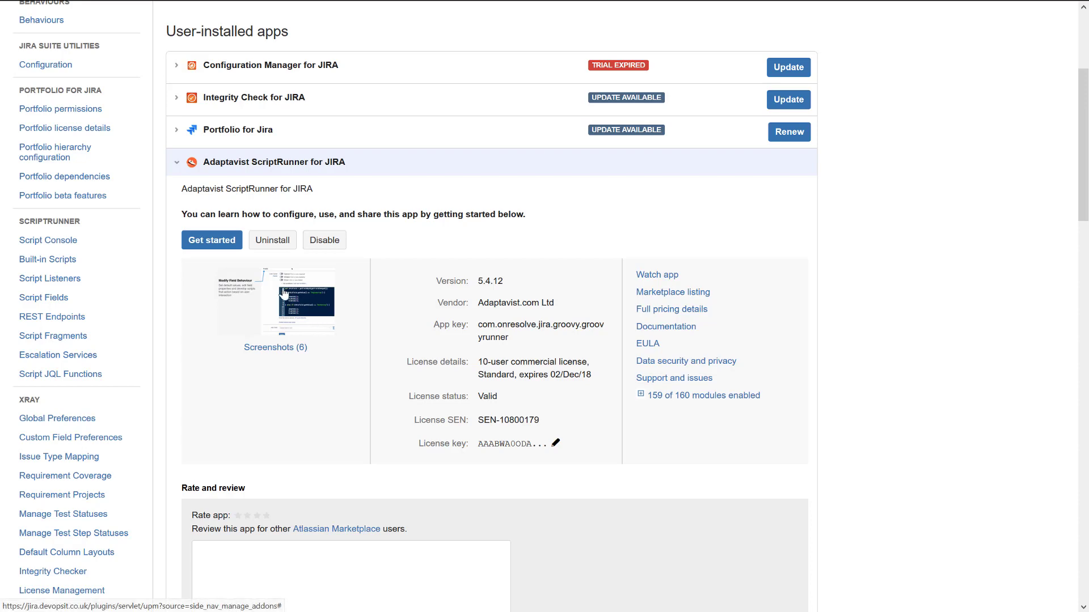
scroll(343, 311, up, 1)
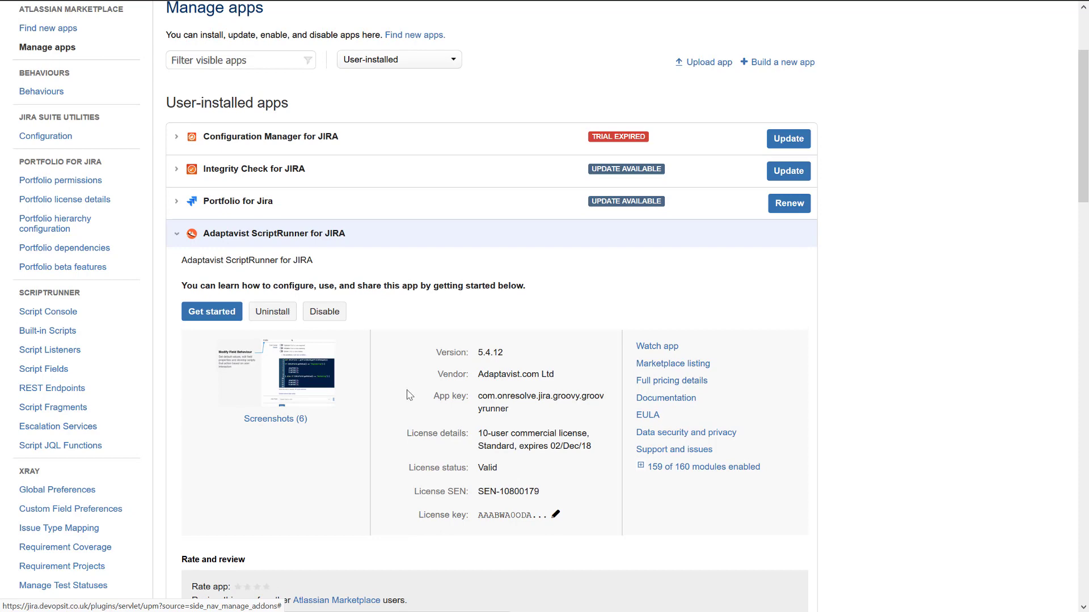
scroll(410, 395, up, 2)
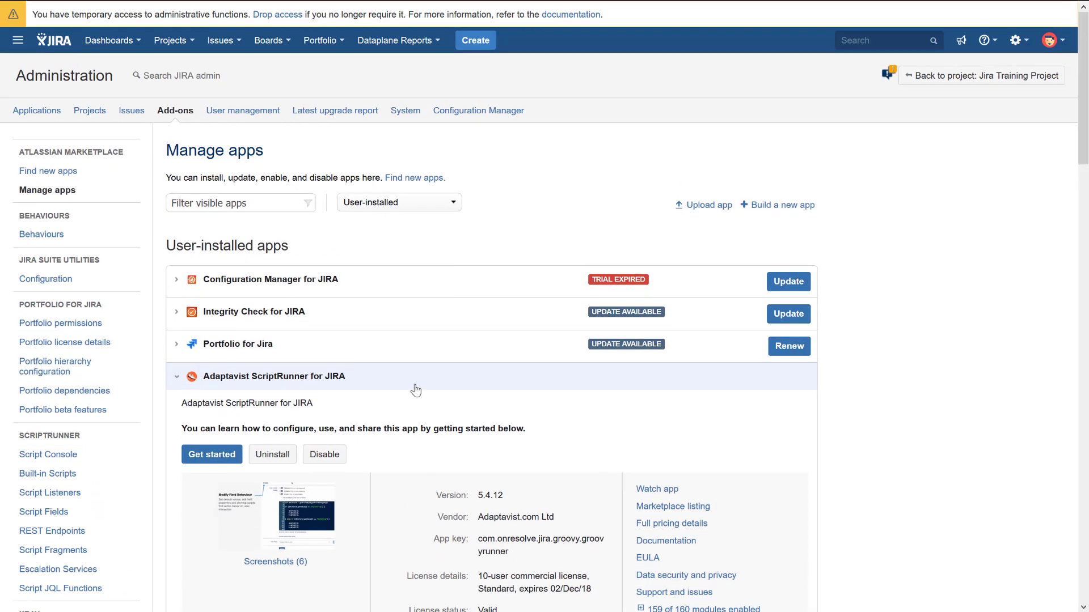
scroll(397, 380, down, 12)
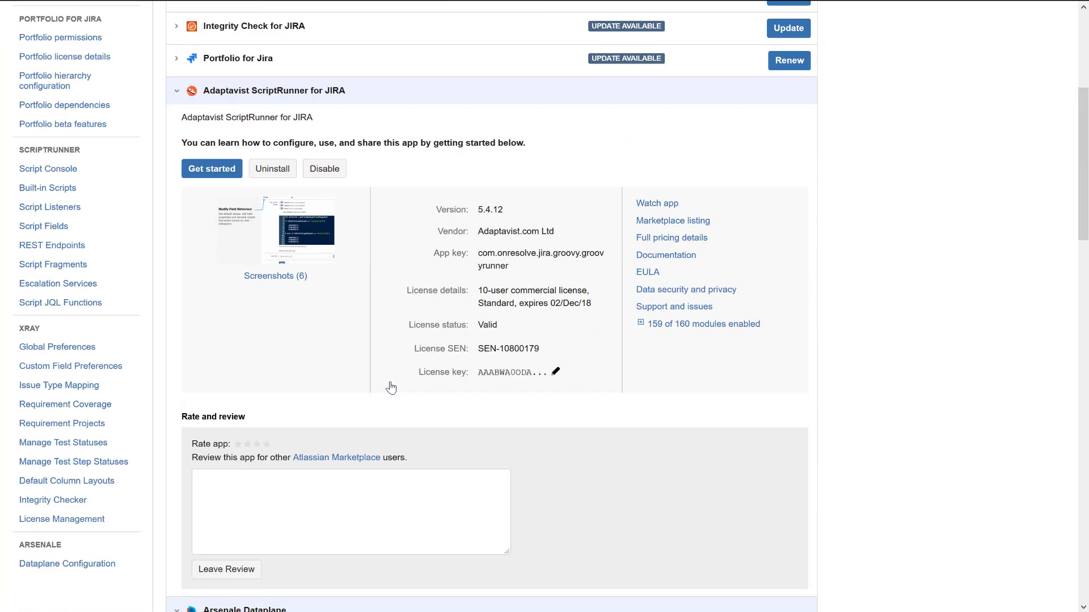
scroll(386, 390, down, 6)
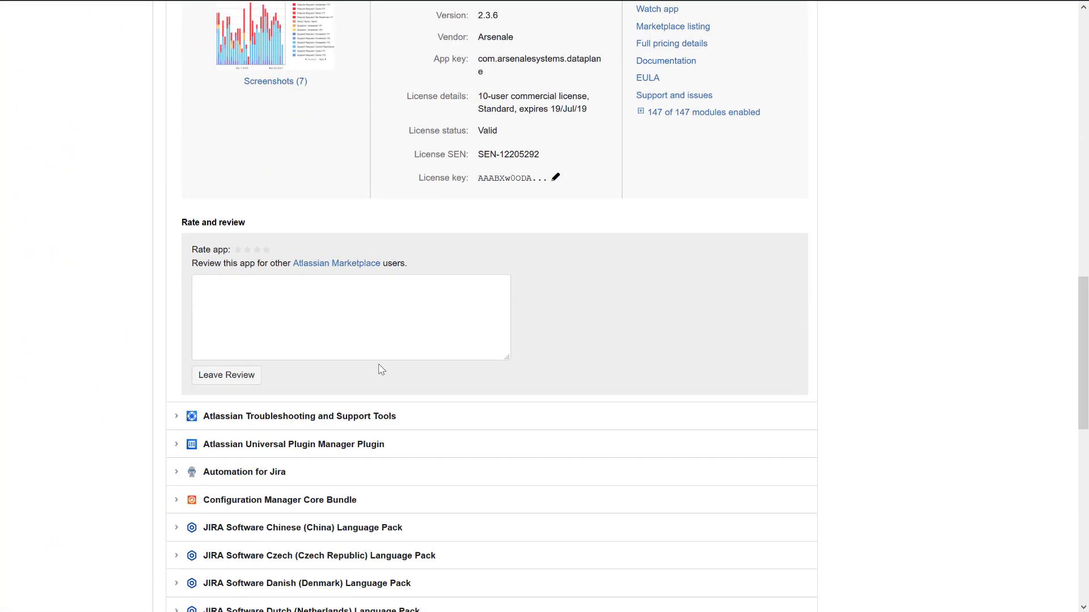
scroll(282, 384, down, 4)
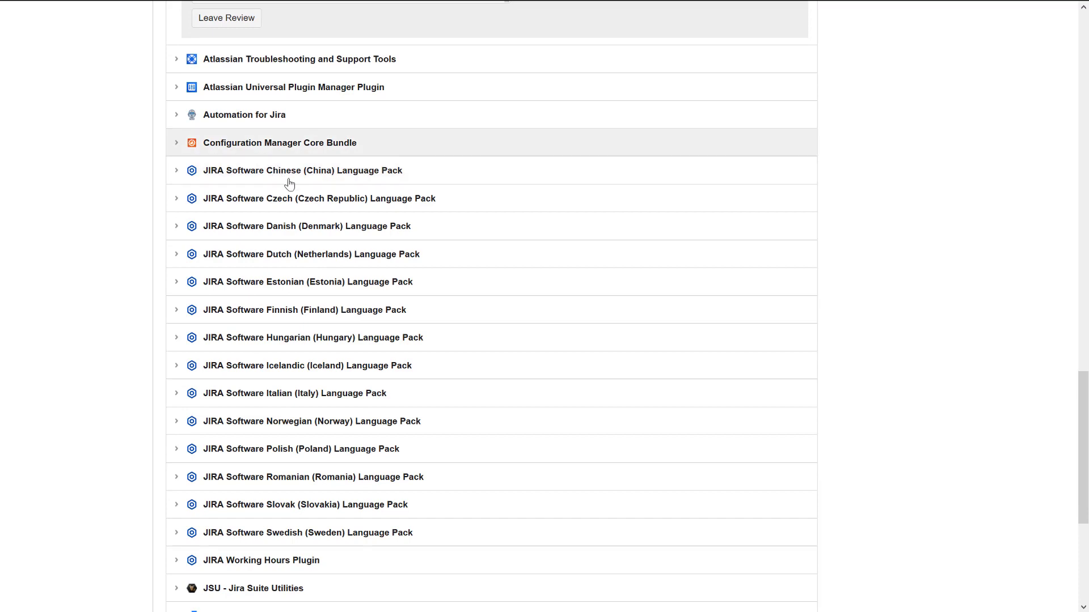
scroll(394, 498, down, 2)
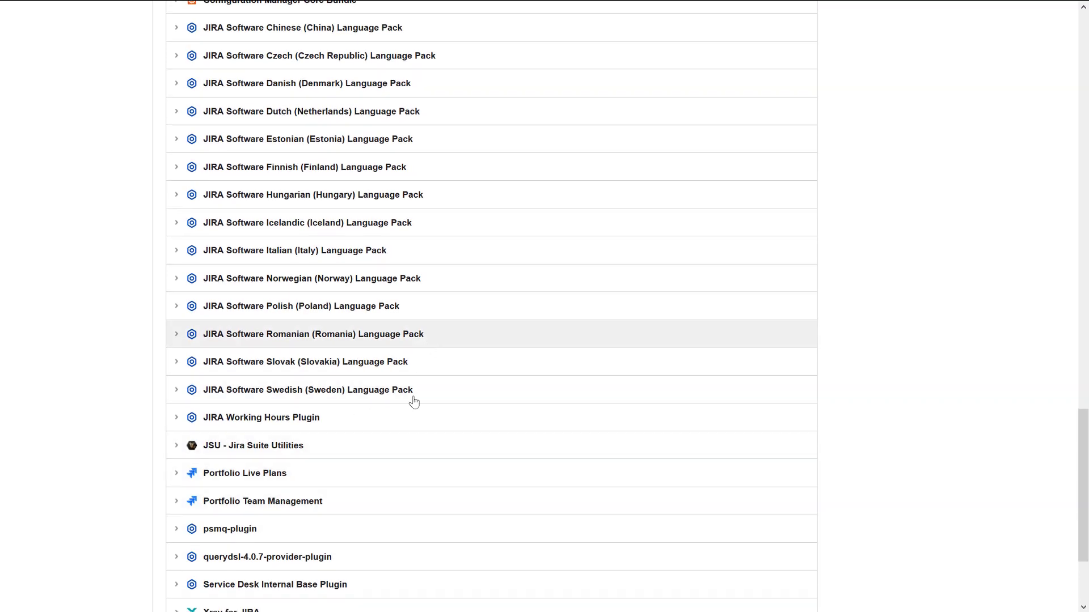
scroll(387, 519, down, 2)
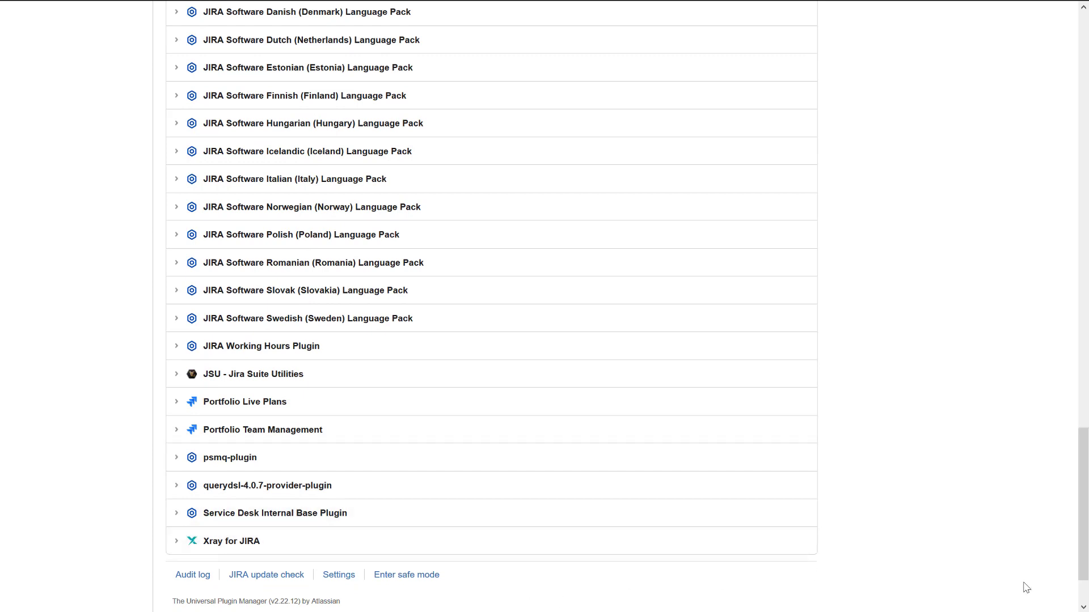
drag(1083, 509, 1084, 77)
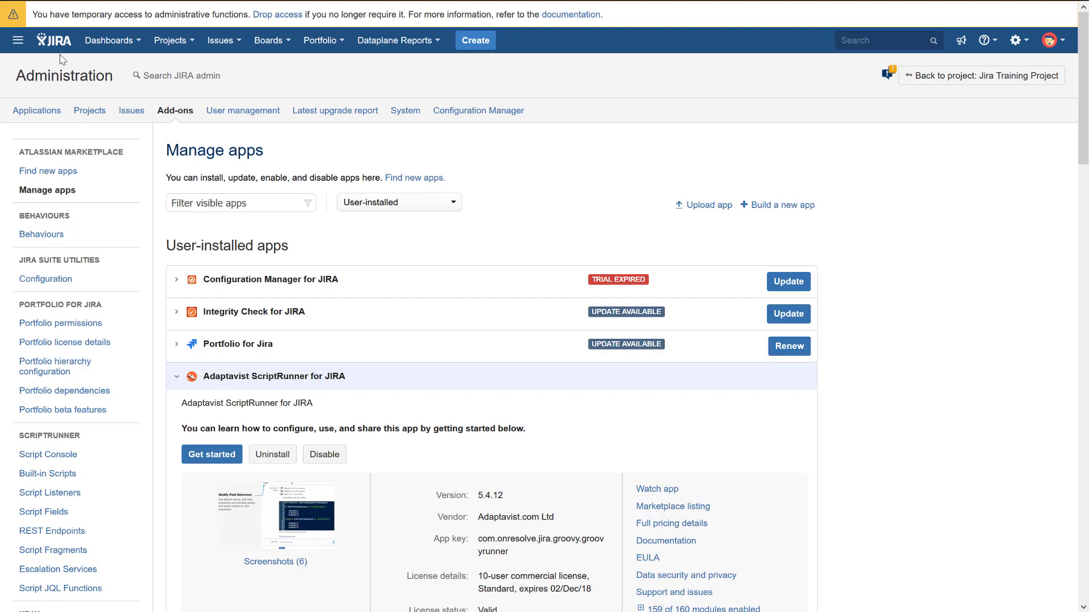
scroll(279, 401, down, 1)
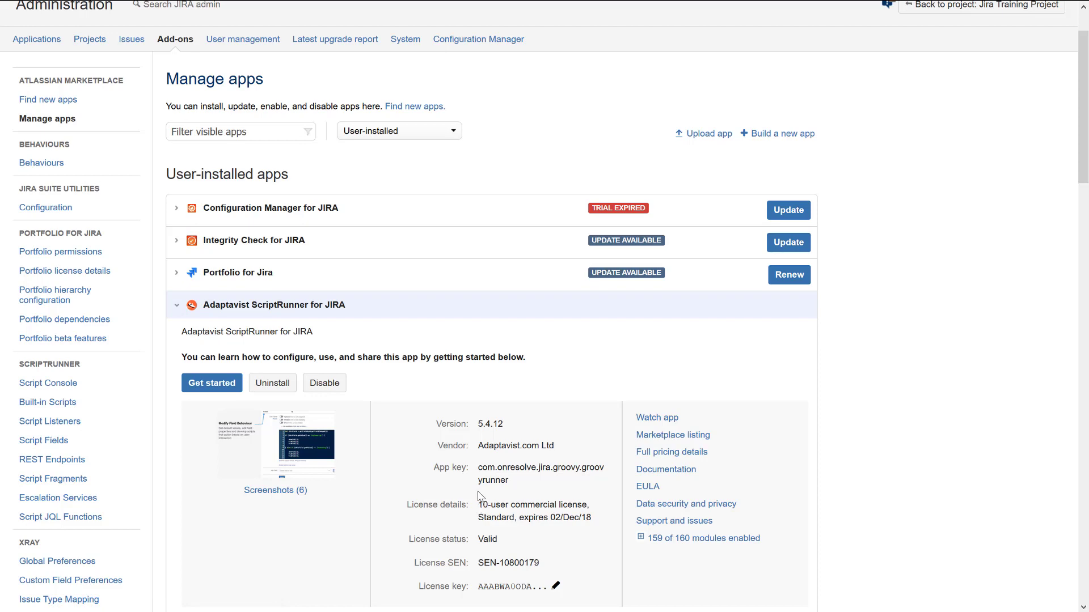
scroll(191, 344, up, 1)
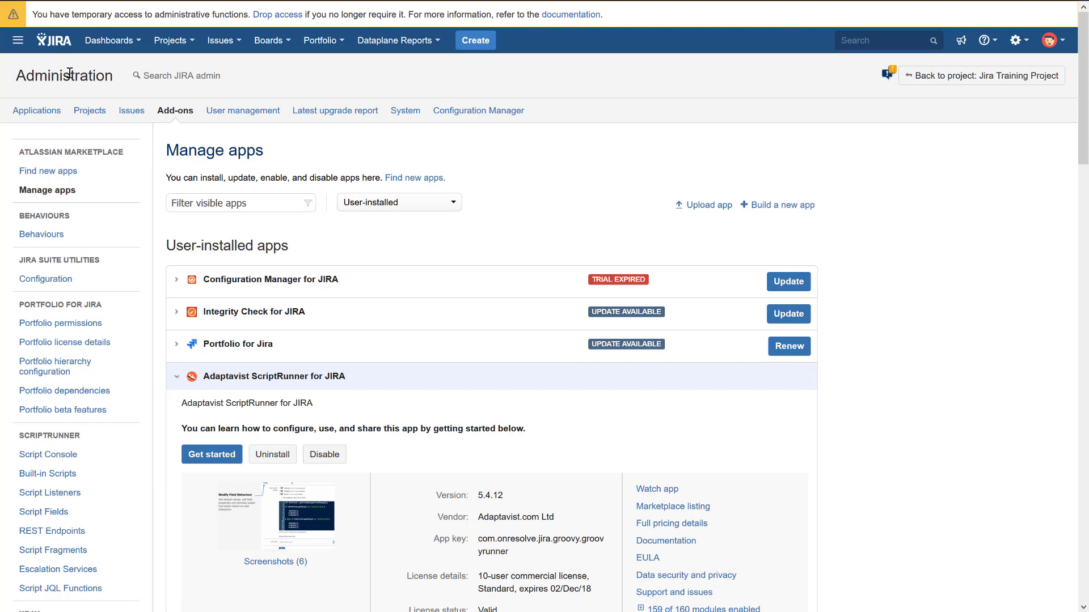
Go to the system dashboard and view the recent projects and available project options
click(52, 43)
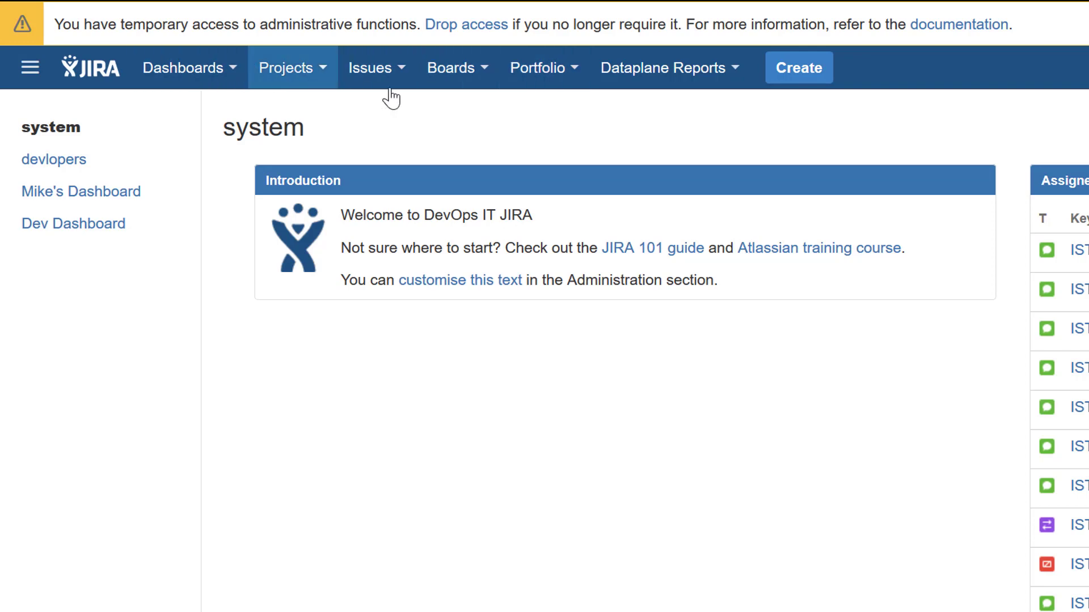
click(301, 68)
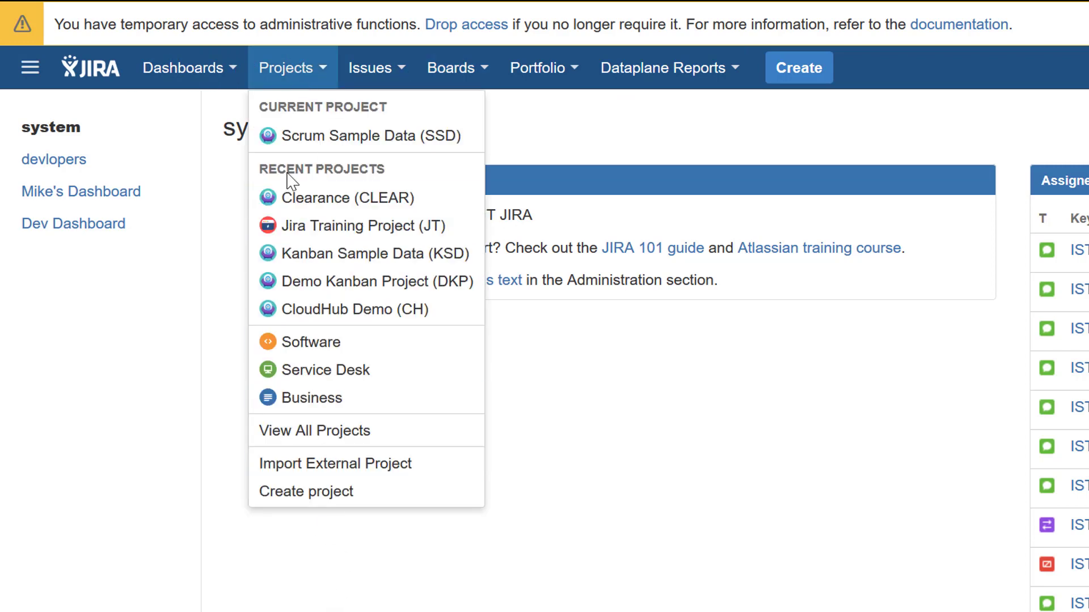
click(290, 312)
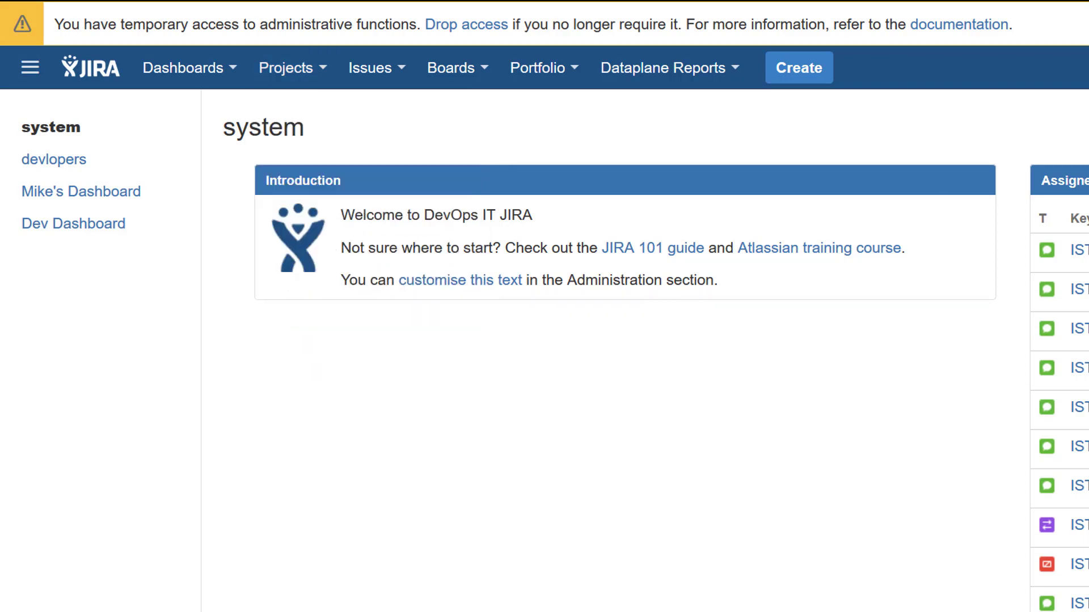
Open the add-ons administration and view ScriptRunner's Script Console with its script entry area
click(1016, 40)
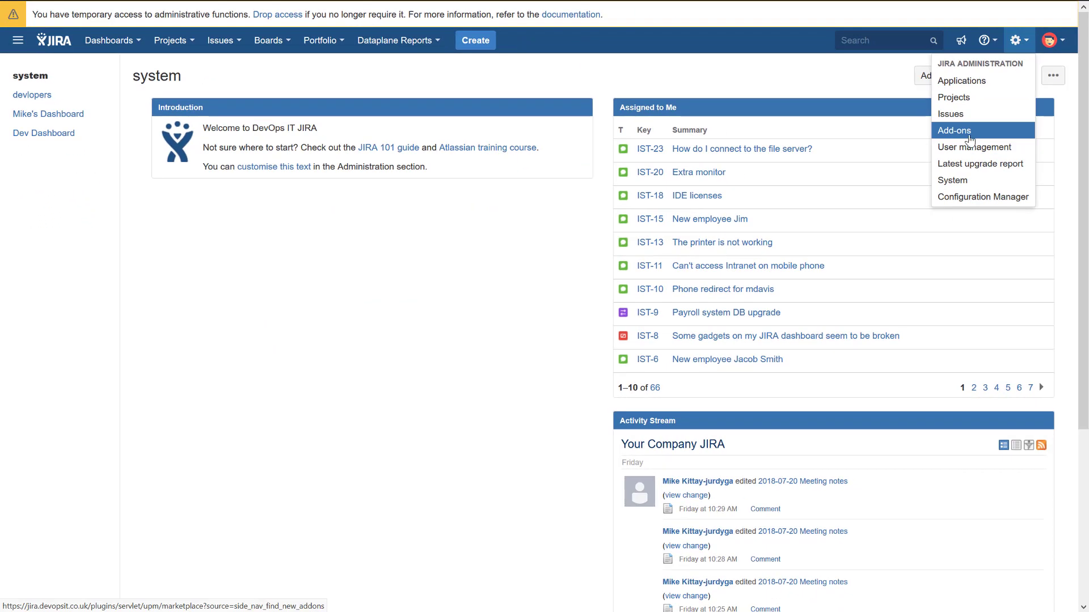
click(971, 140)
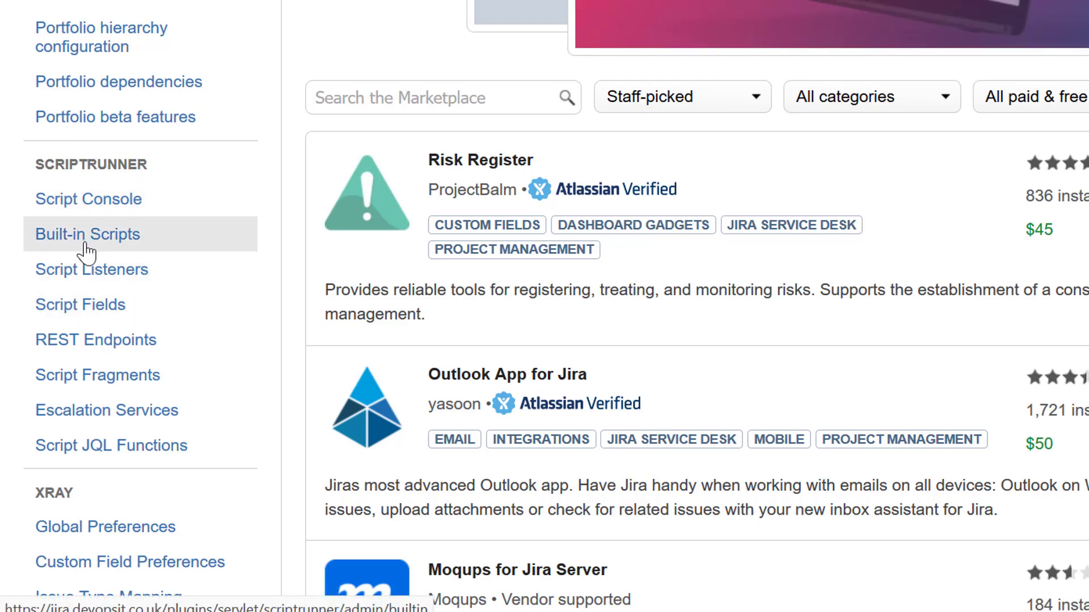
click(98, 211)
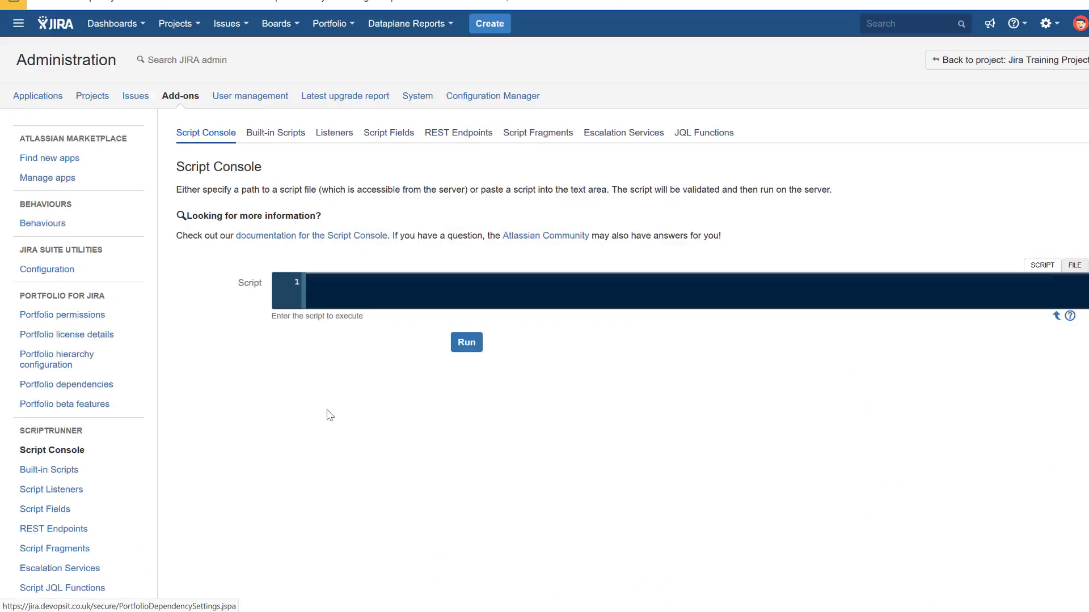
click(298, 314)
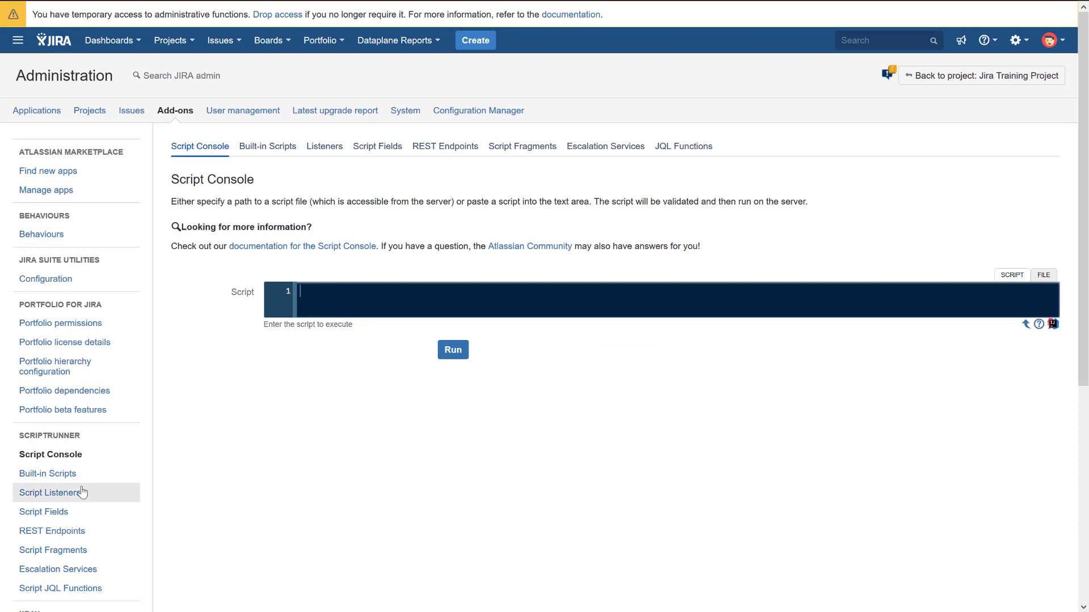
Open ScriptRunner's Built-in Scripts and review the available scripts and their descriptions
click(48, 479)
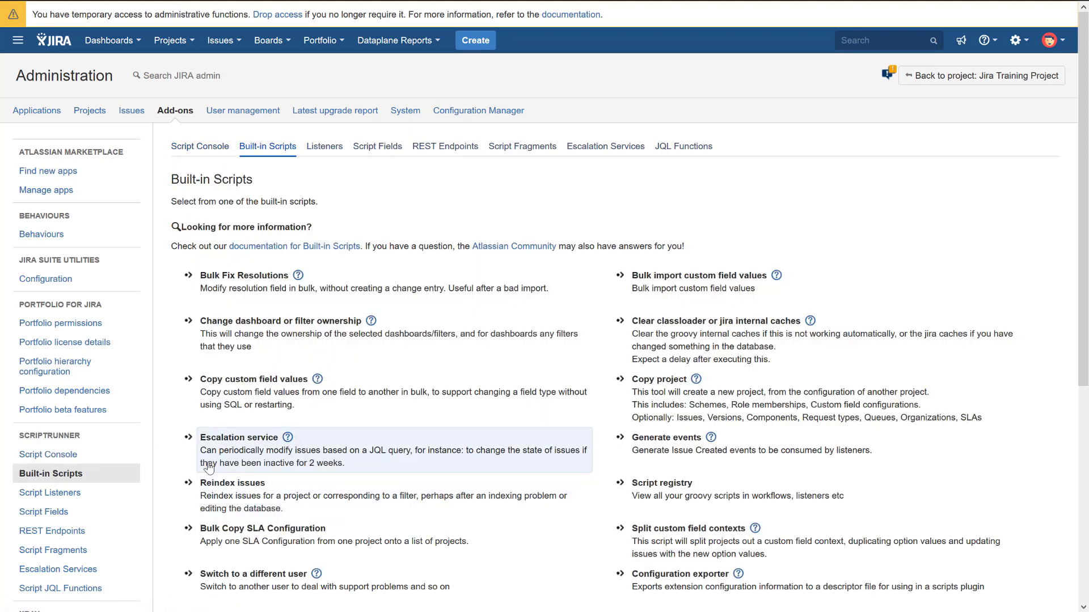
scroll(428, 381, down, 1)
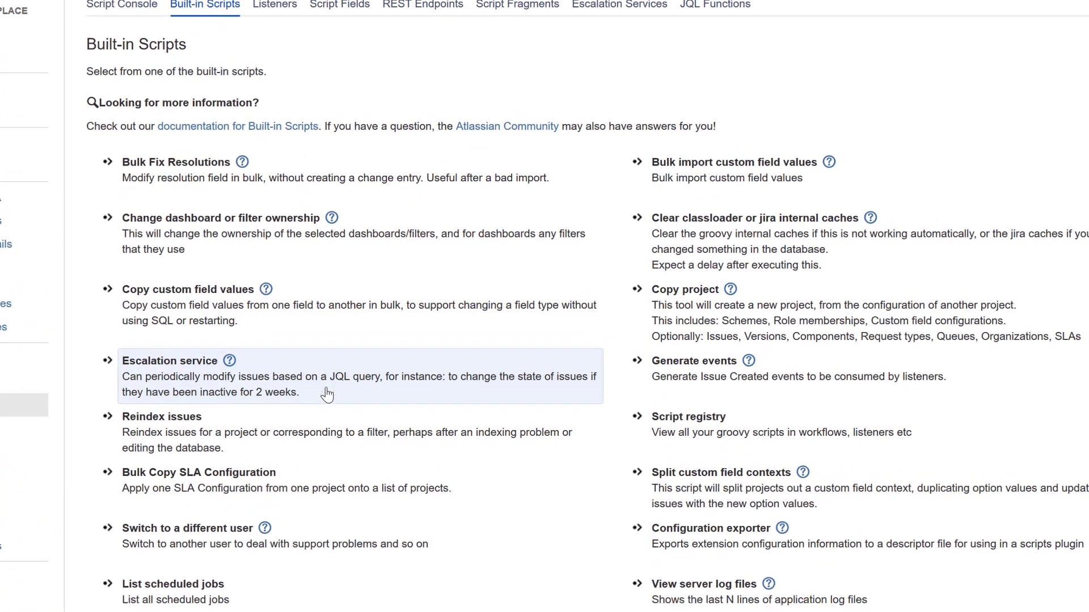
scroll(344, 383, down, 1)
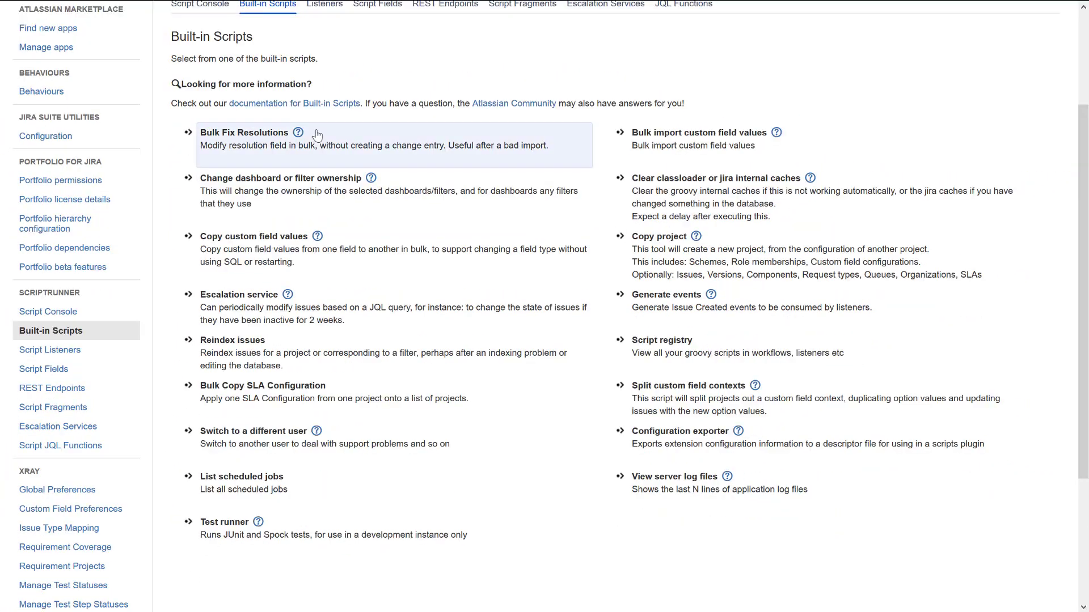
scroll(312, 170, up, 1)
scroll(313, 210, up, 2)
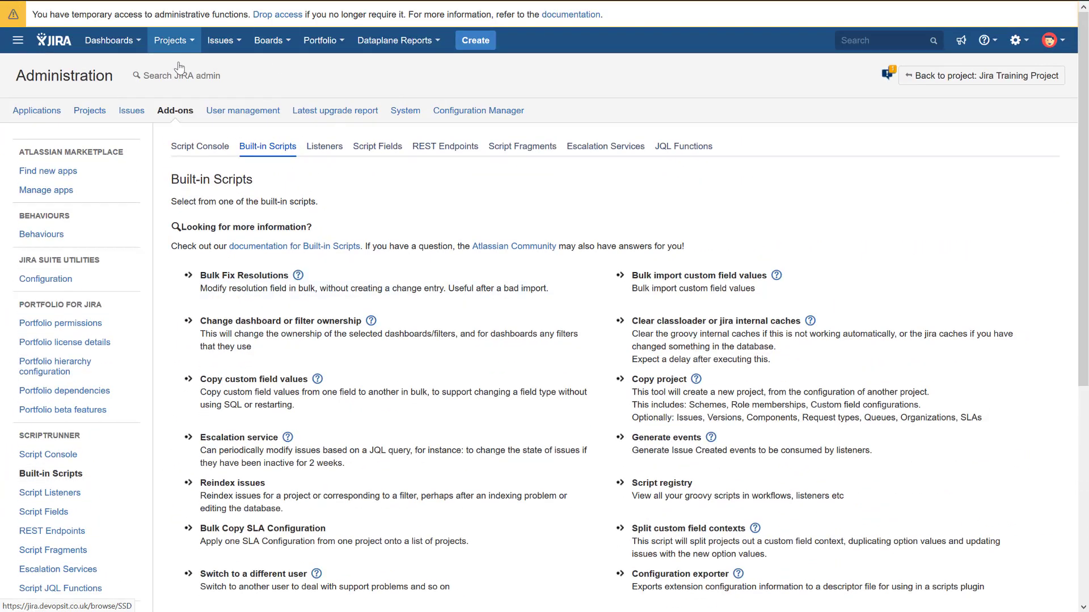
View the project templates offered for creating a new project and close the dialog without creating one
click(170, 40)
click(182, 292)
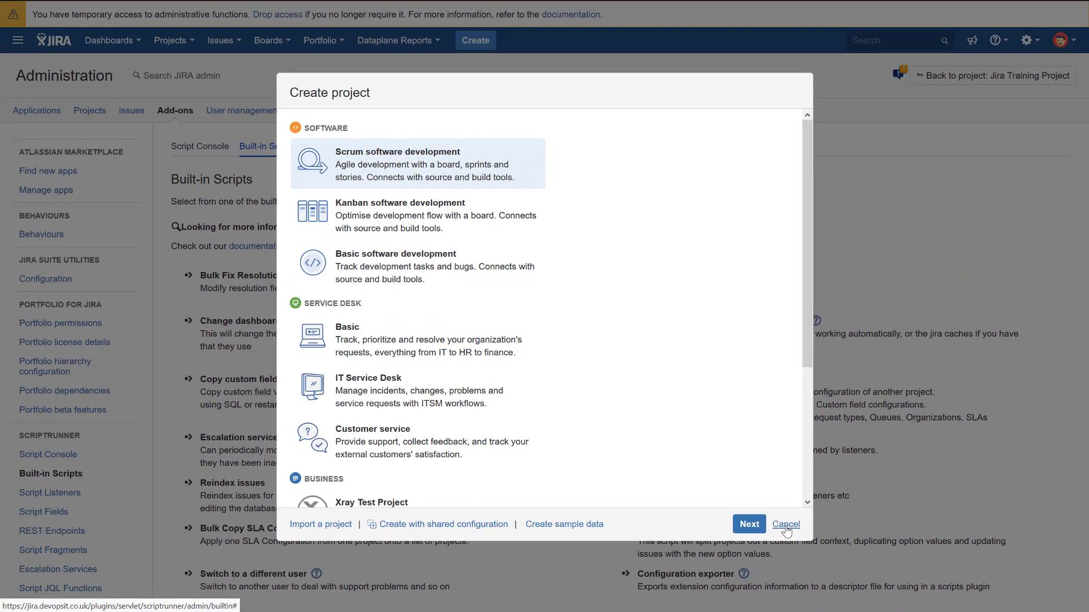
click(786, 530)
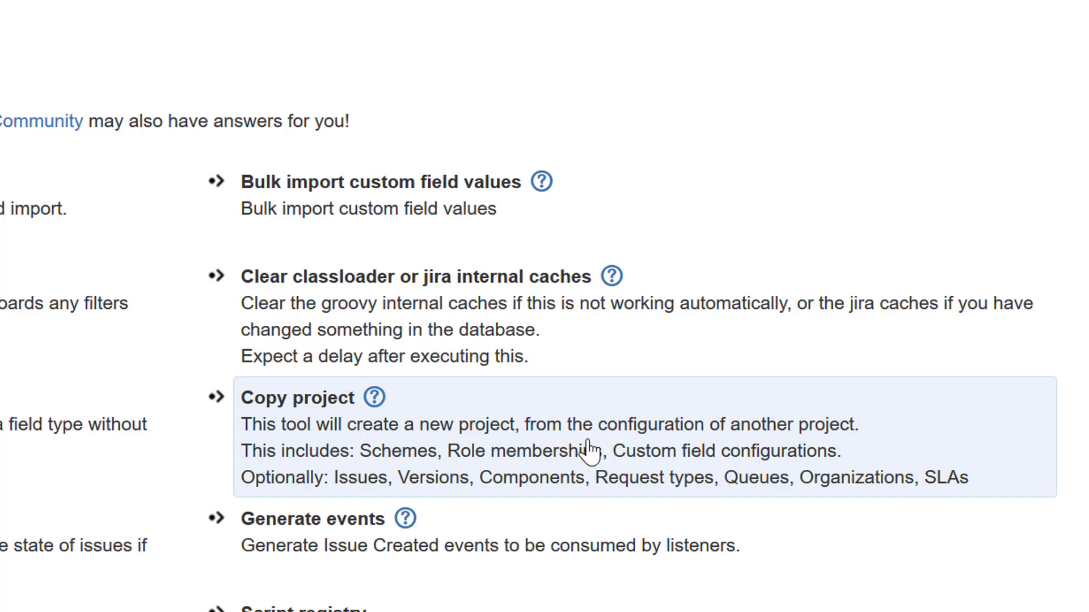
Open the Copy project built-in script, review its source projects and copy options, and cancel the form
click(525, 438)
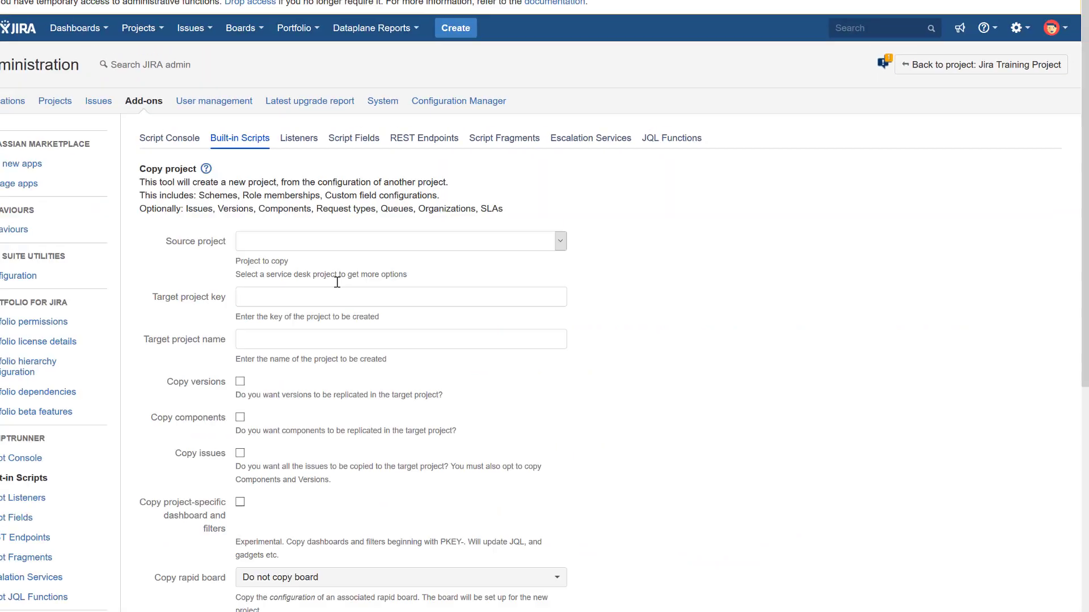
click(317, 252)
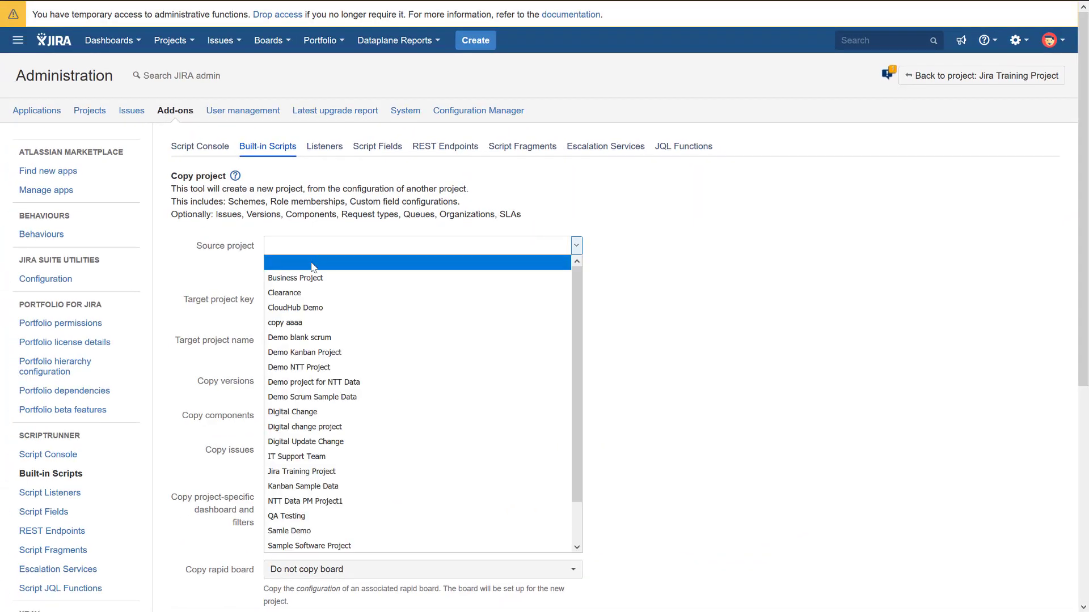
key(Escape)
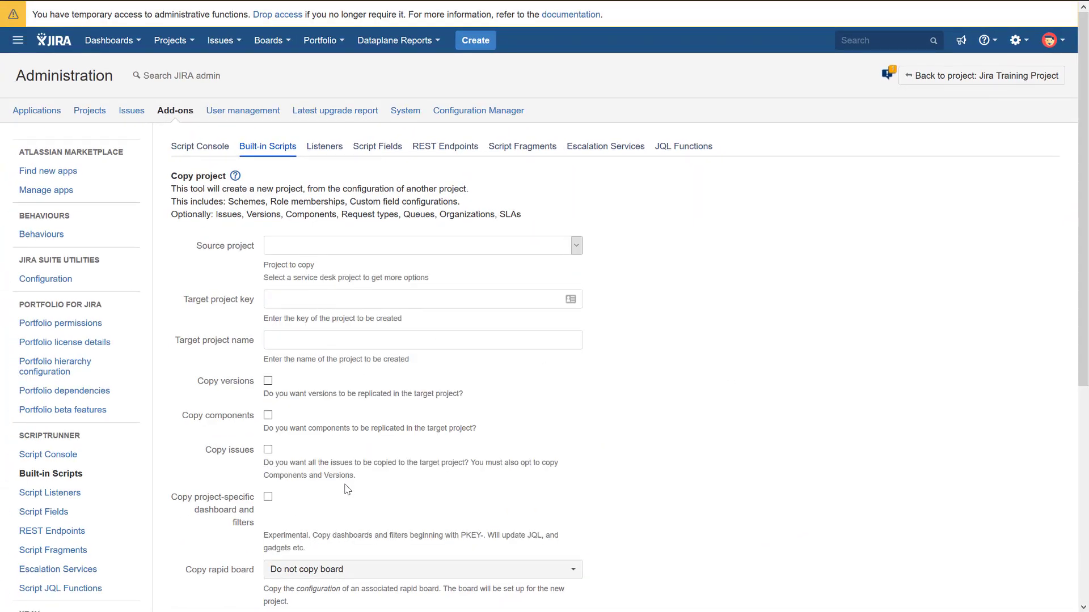
scroll(347, 496, down, 3)
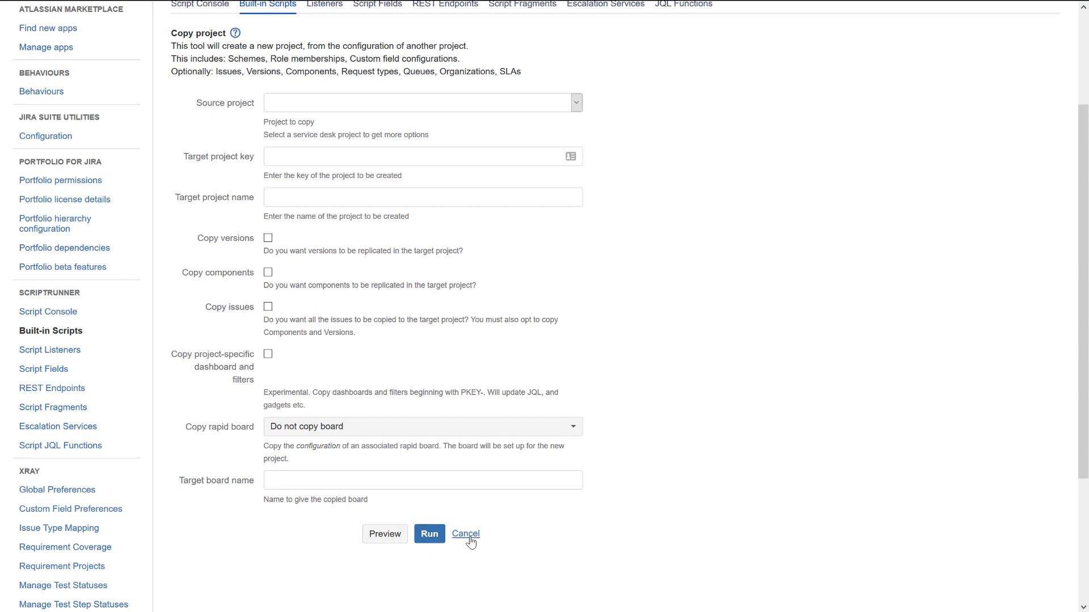
click(469, 537)
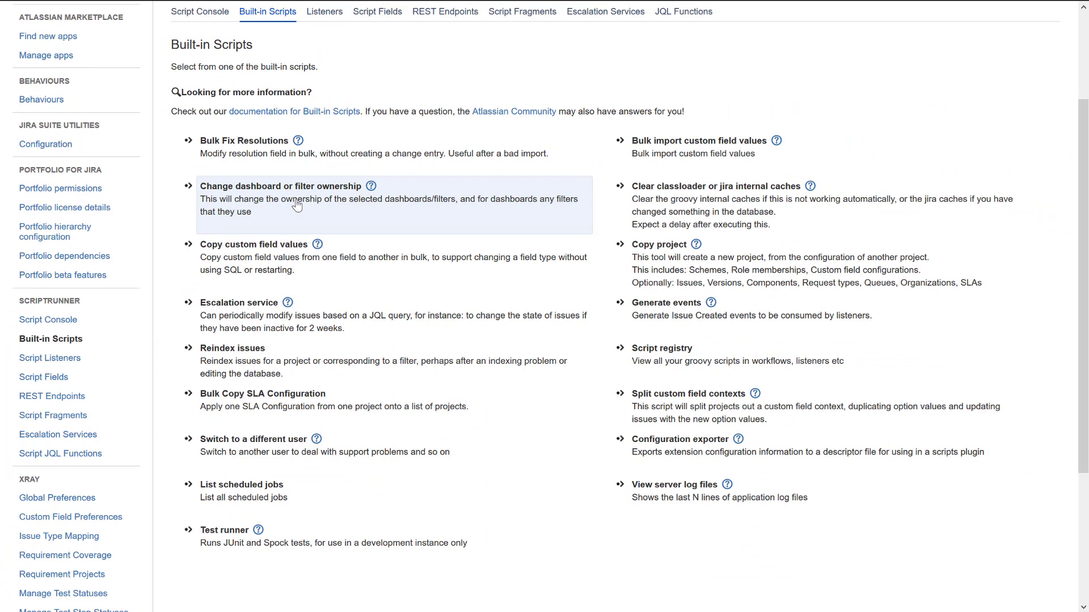
Open the Change dashboard or filter ownership script, review its user, dashboard and filter fields, and cancel the form
click(296, 206)
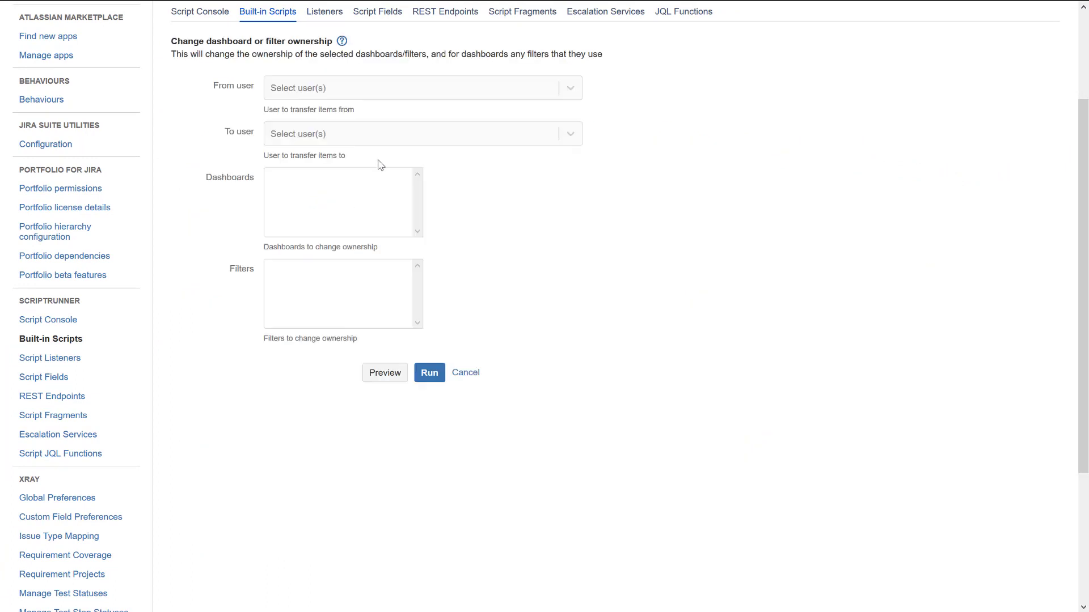
click(328, 90)
click(633, 269)
click(463, 374)
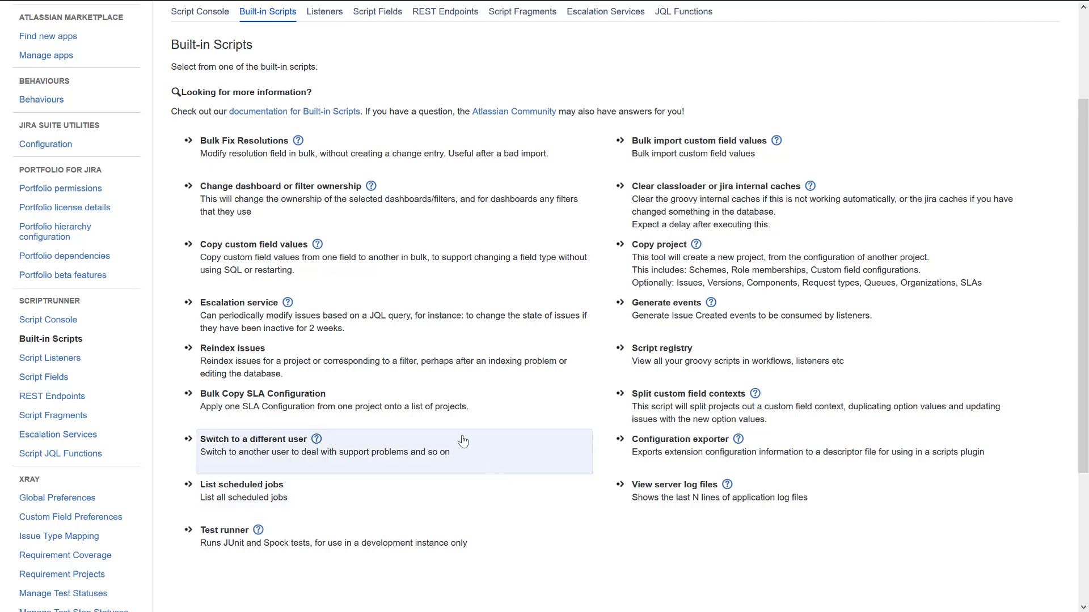
View the script field types that can be added in Script Fields, and open the REST Endpoints page
click(391, 14)
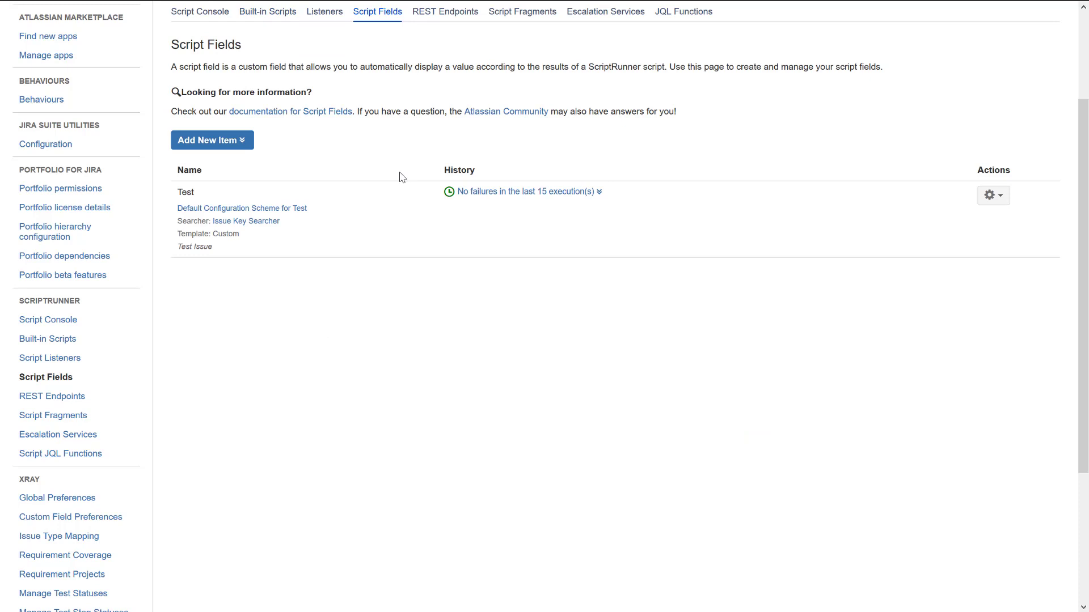
click(235, 145)
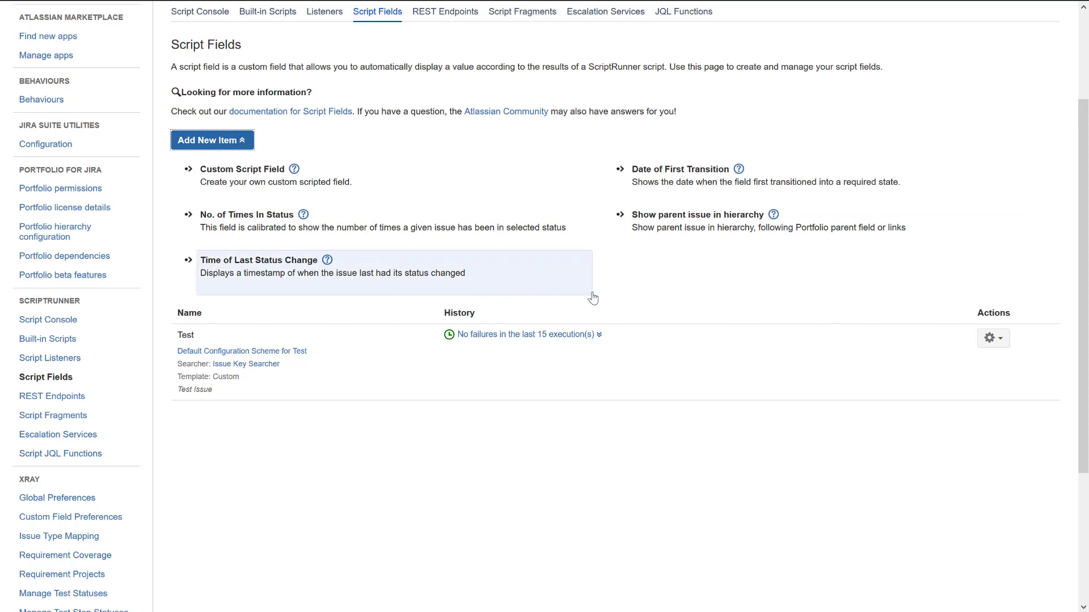
click(438, 22)
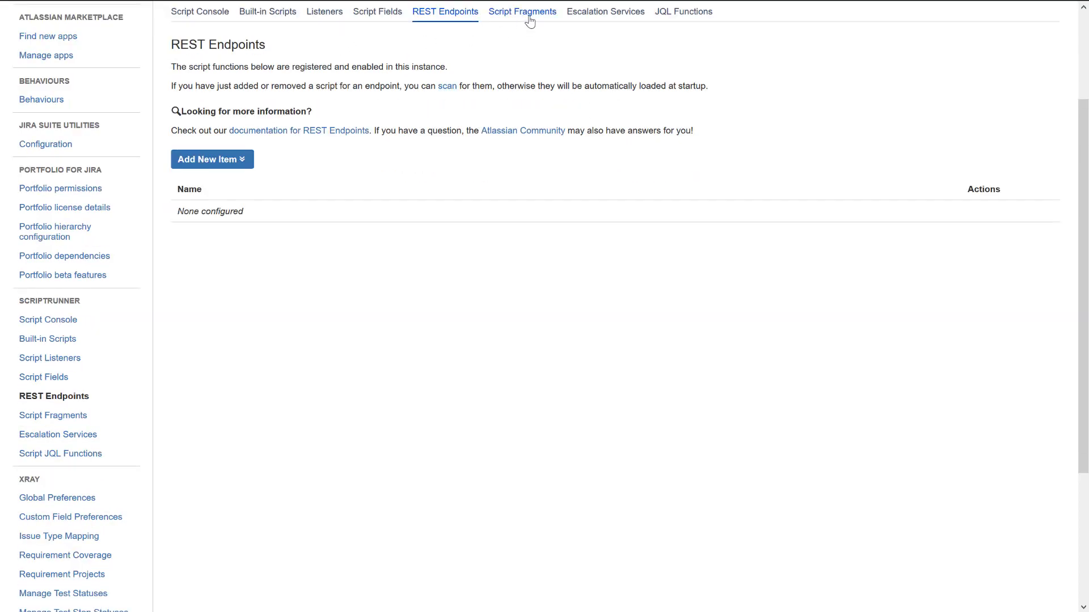
Open the Scrum Sample Data (SSD) project and go to its project settings
scroll(367, 427, up, 3)
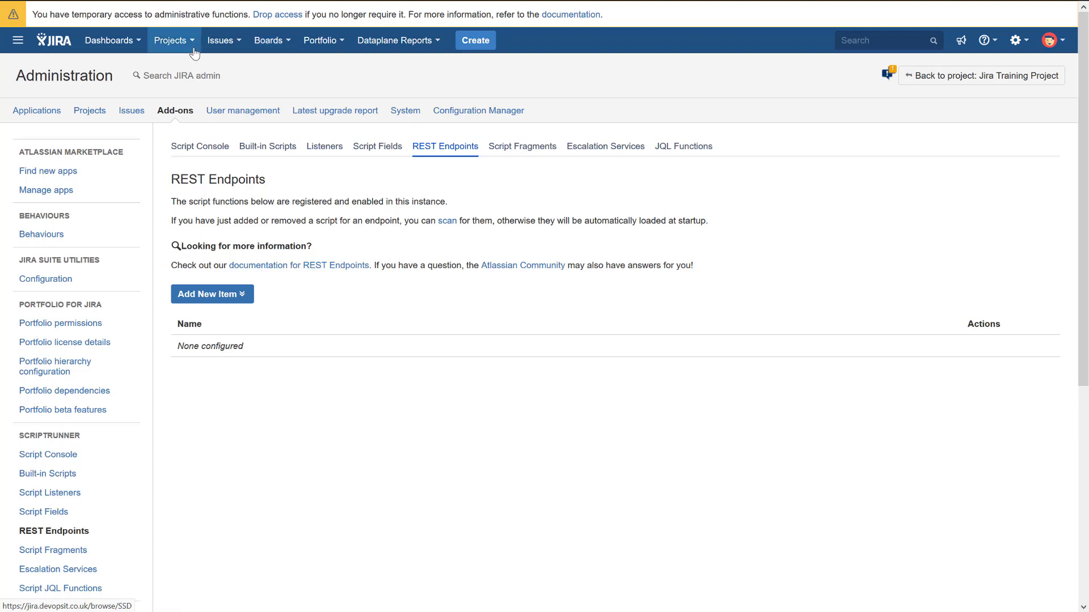
click(173, 42)
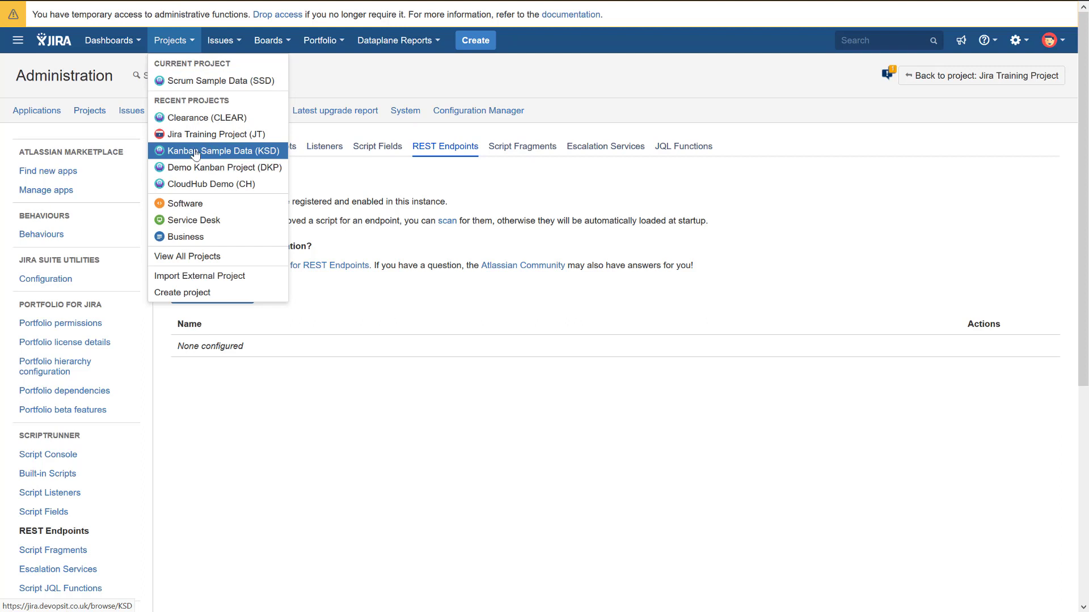
click(203, 82)
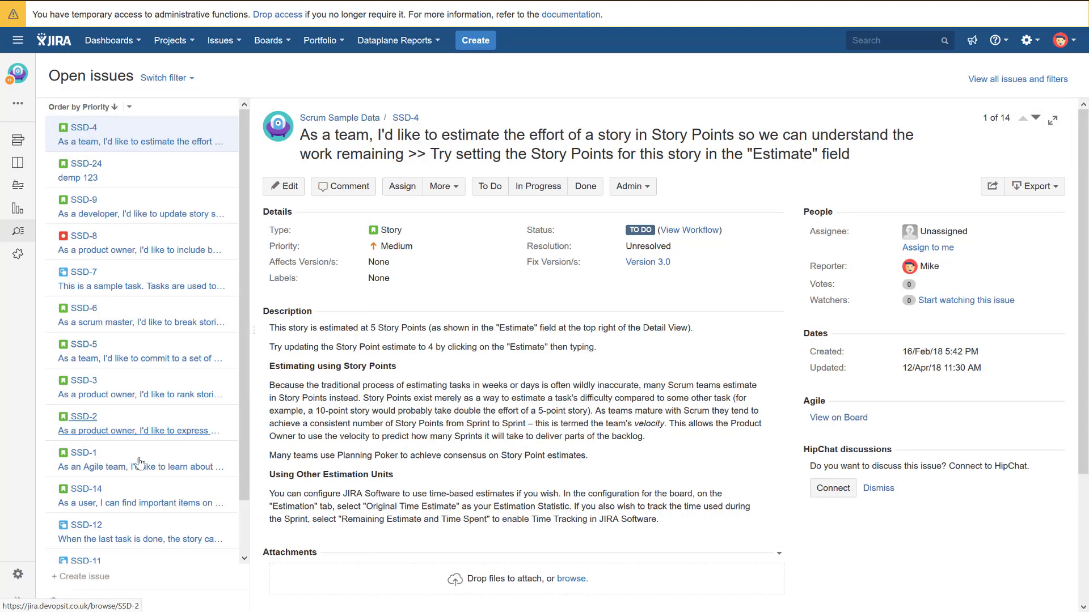
click(18, 576)
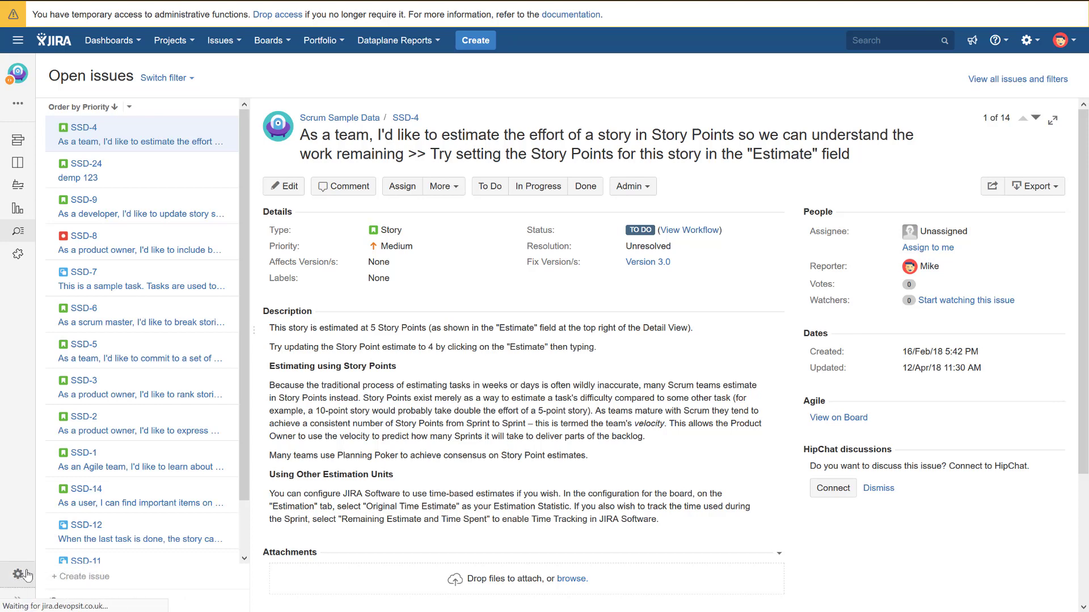